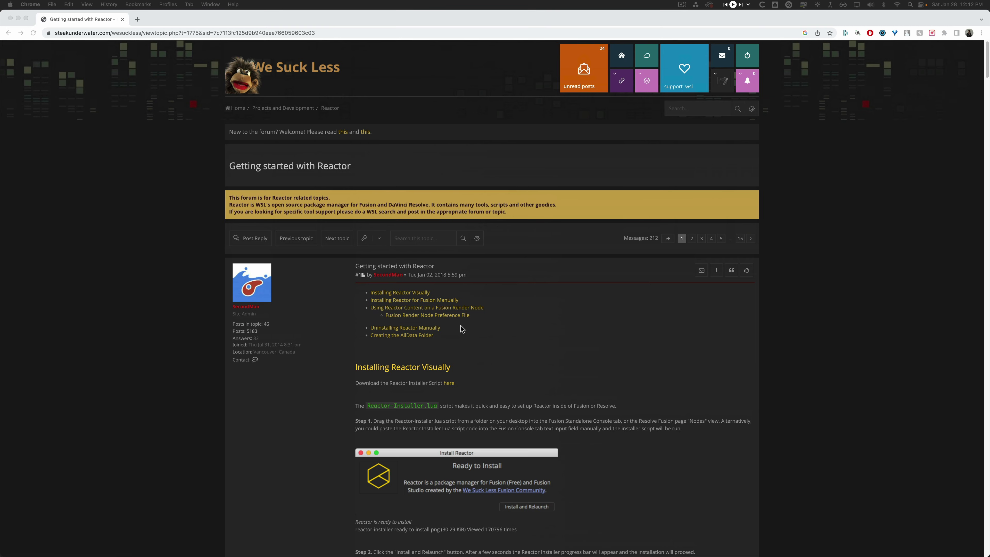
# - Read through the Reactor forum post and download the Reactor installer script from its 'here' link
pyautogui.scroll(-10, 460, 326)
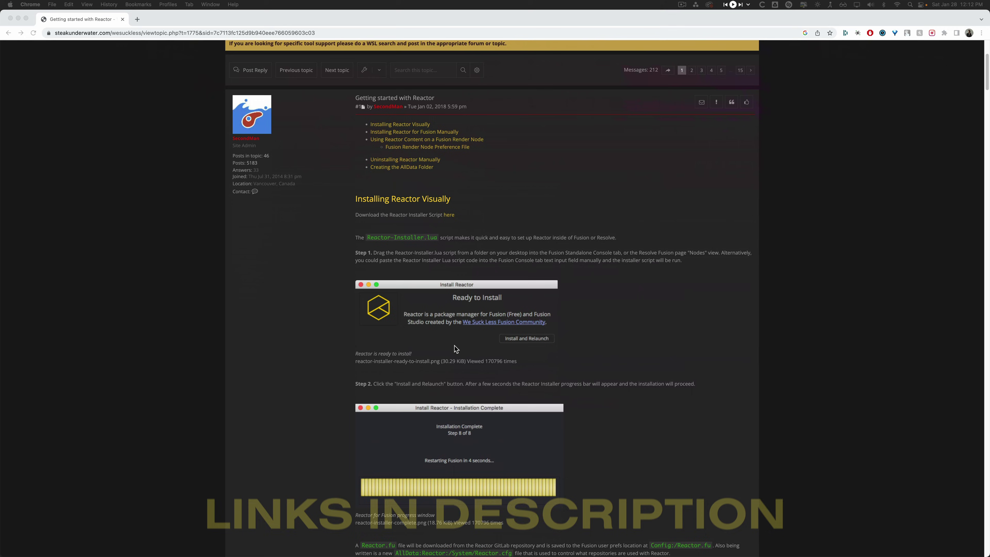
pyautogui.scroll(-2, 469, 351)
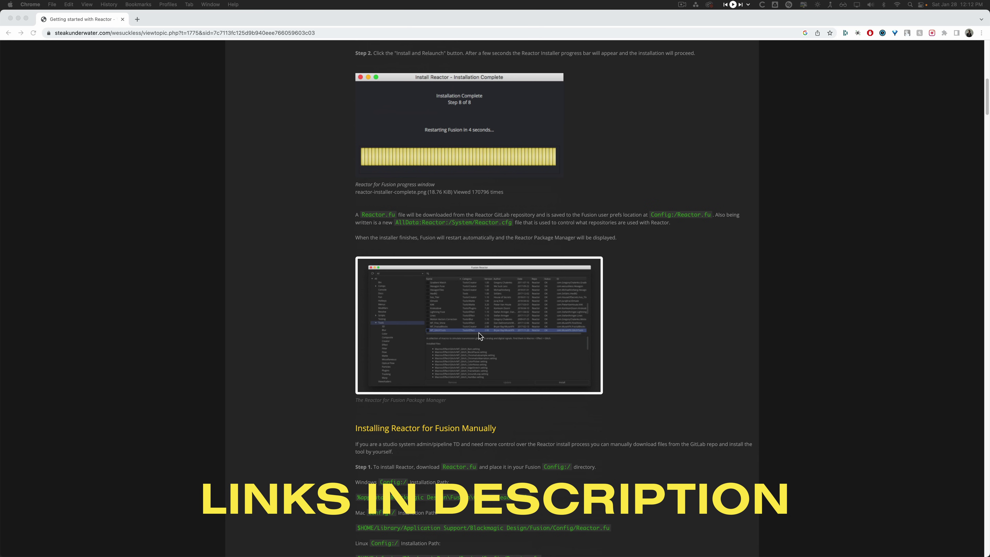
pyautogui.scroll(-6, 475, 334)
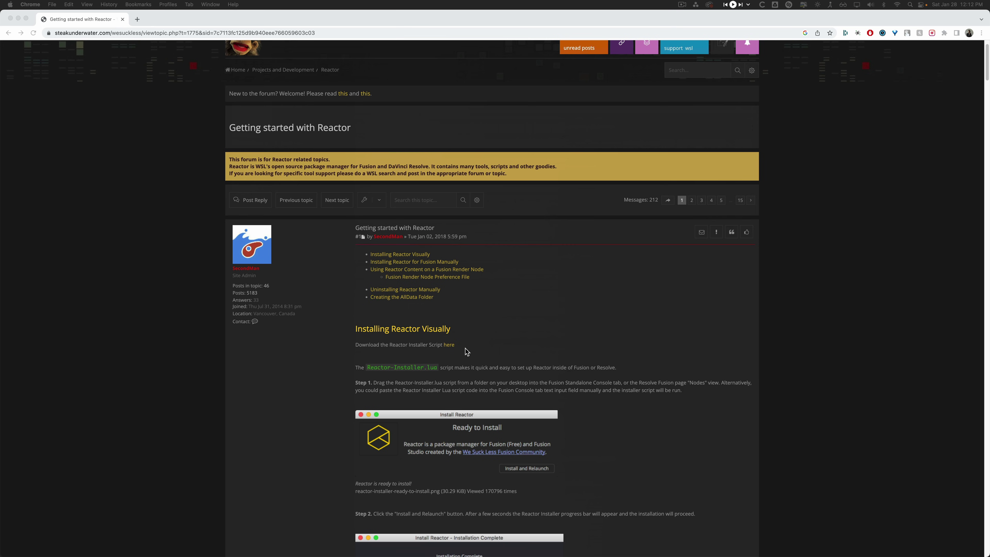
pyautogui.click(356, 344)
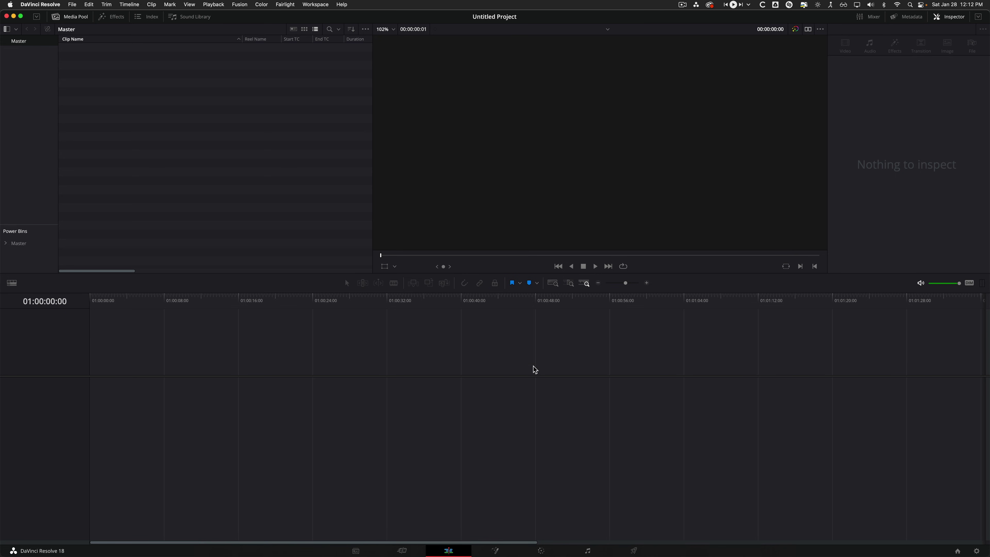
# - On the Fusion page, drop Reactor-Installer.lua from Downloads onto the Nodes panel and install Reactor
pyautogui.click(496, 550)
pyautogui.moveTo(644, 555)
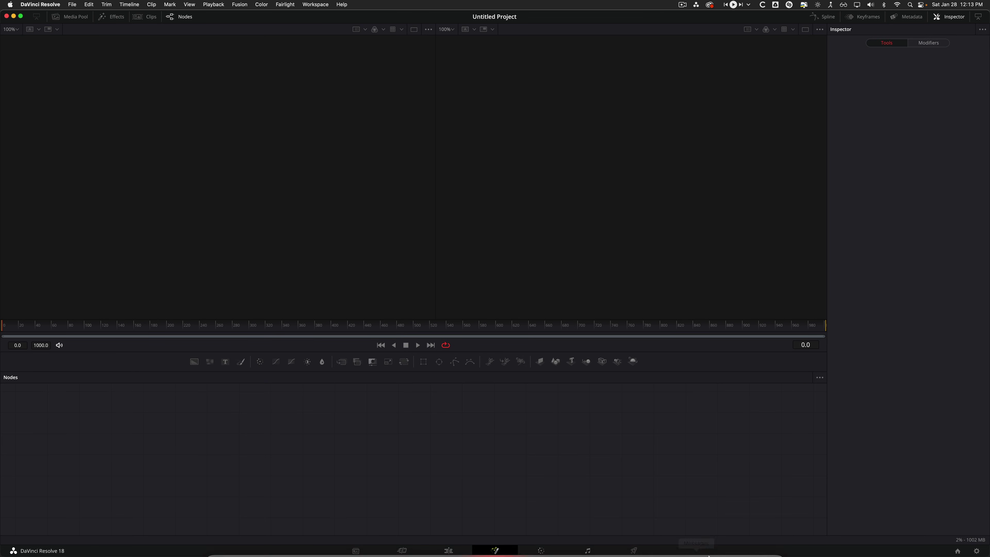
pyautogui.click(739, 537)
pyautogui.moveTo(540, 131); pyautogui.dragTo(418, 422)
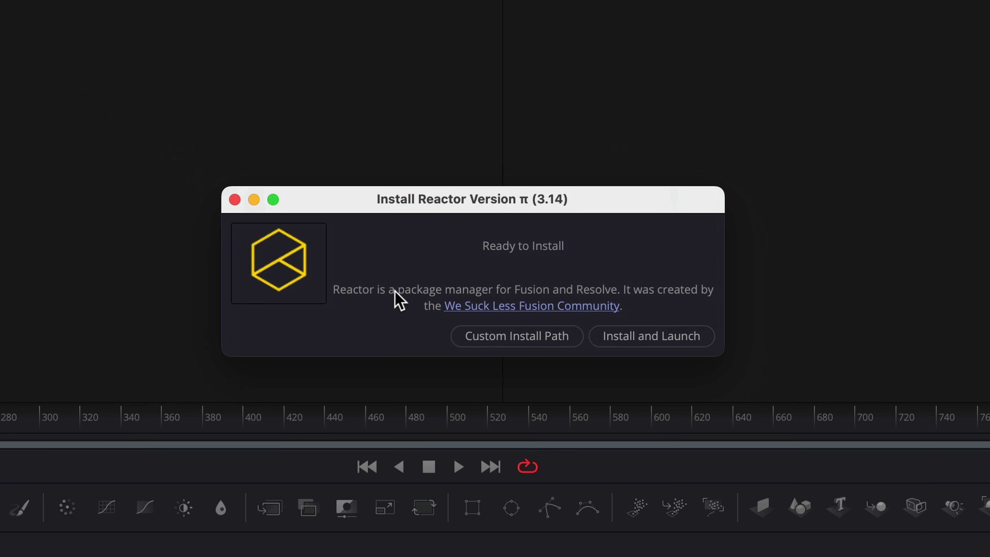
pyautogui.click(674, 341)
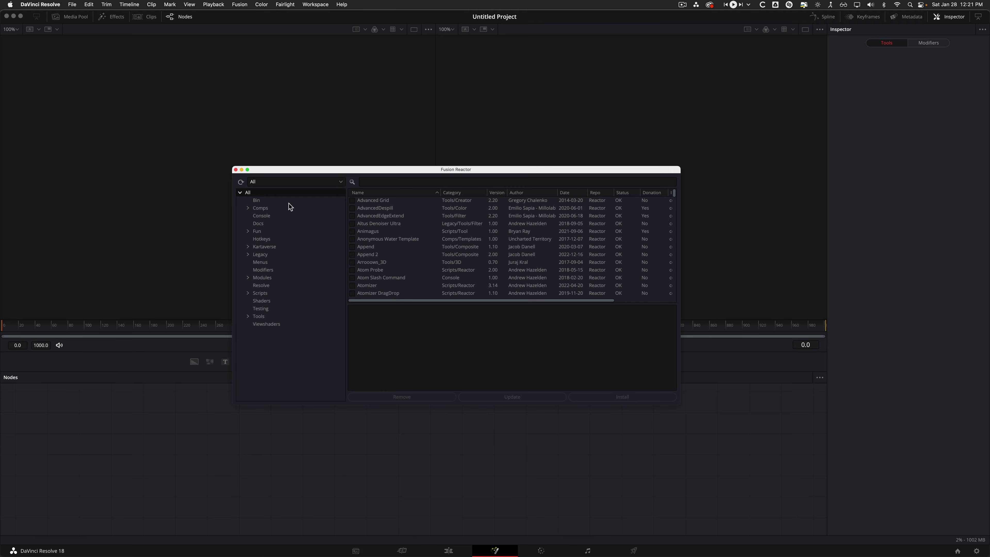
# - Close the Reactor package manager and find Reactor in the Workspace scripts menu
pyautogui.click(236, 169)
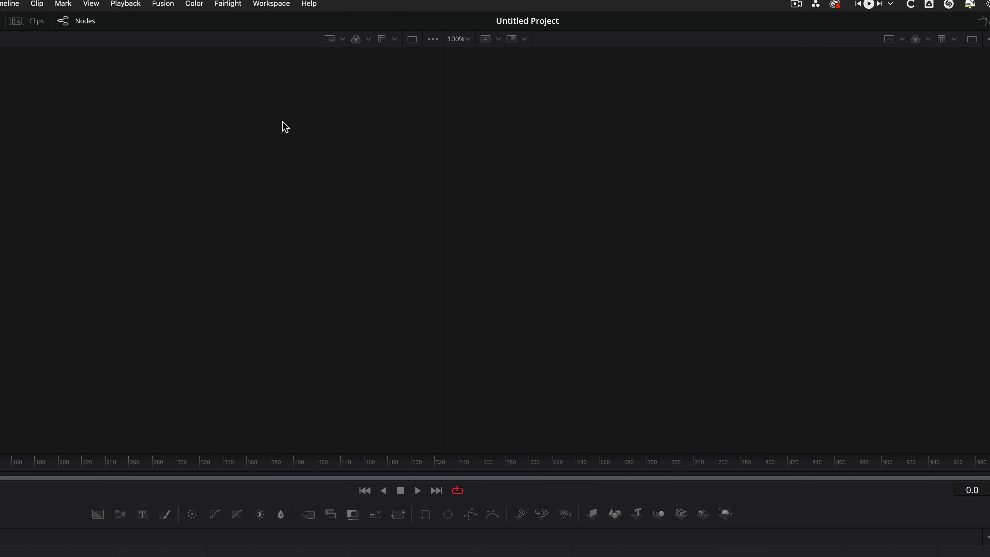
pyautogui.click(266, 4)
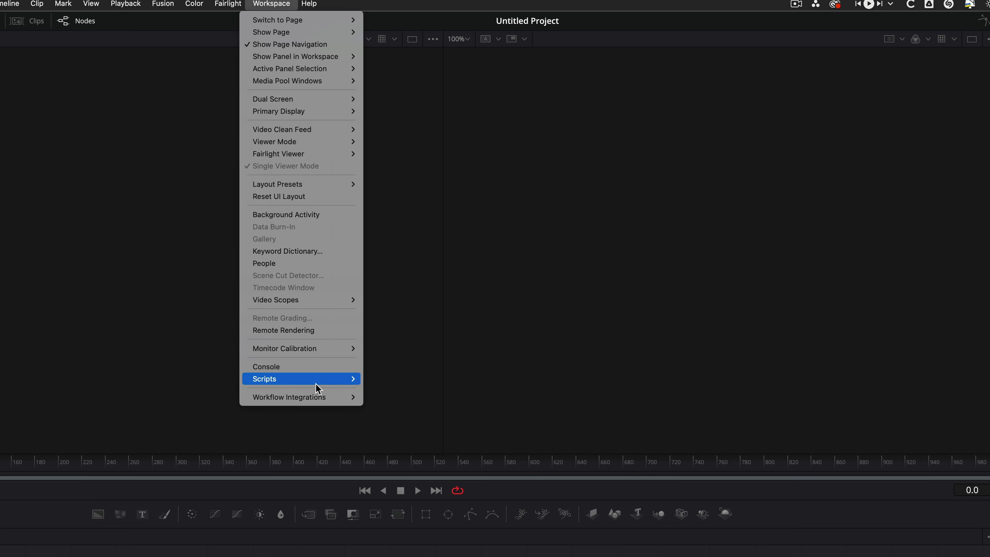
pyautogui.moveTo(327, 379)
pyautogui.moveTo(415, 444)
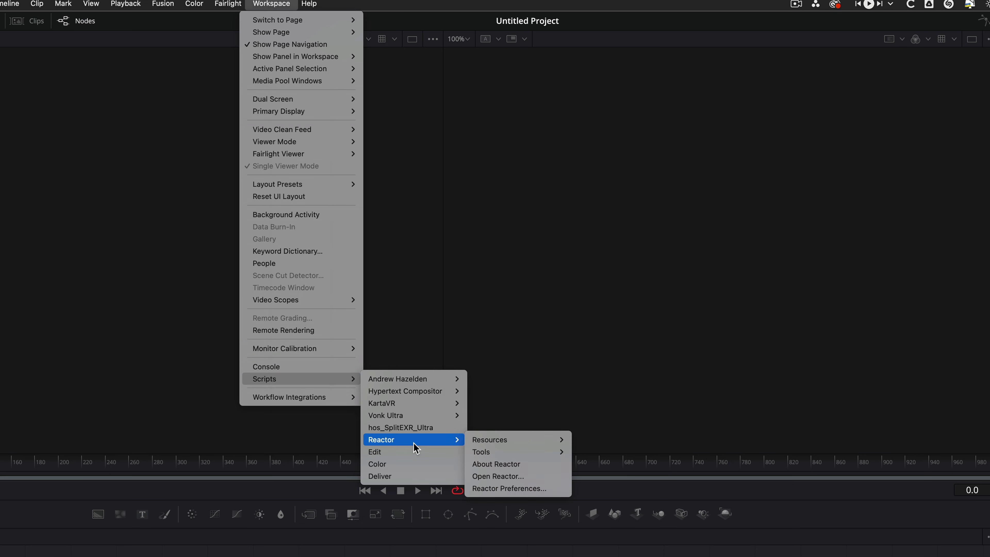
# - Search Reactor for '360', install KartaVR Tools | Reframe360 Ultra, and close the package manager
pyautogui.click(508, 476)
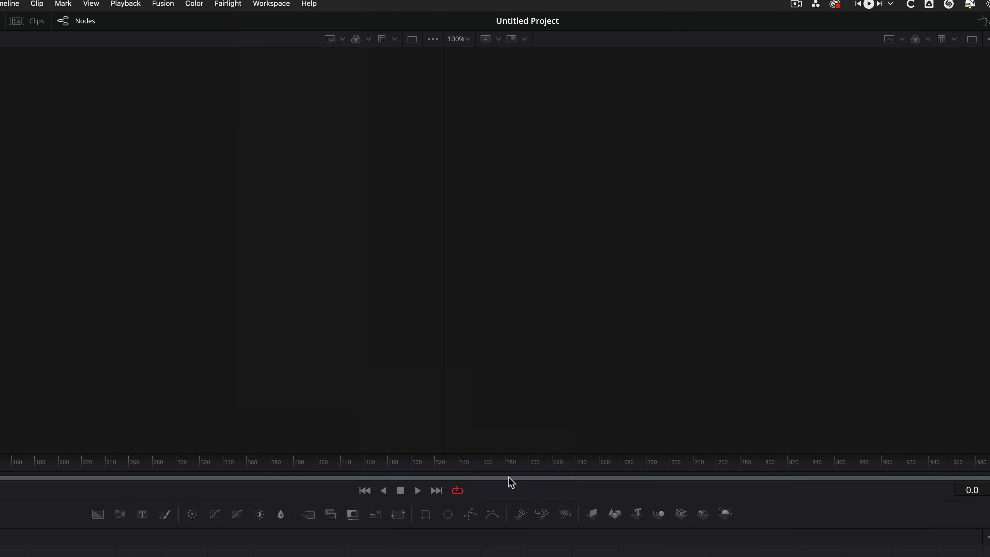
pyautogui.click(341, 94)
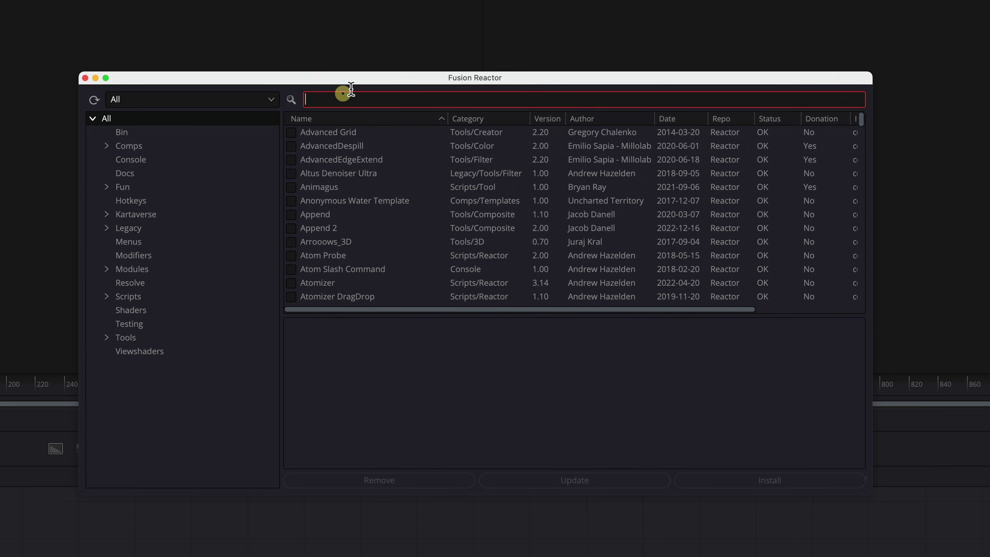
pyautogui.write('360')
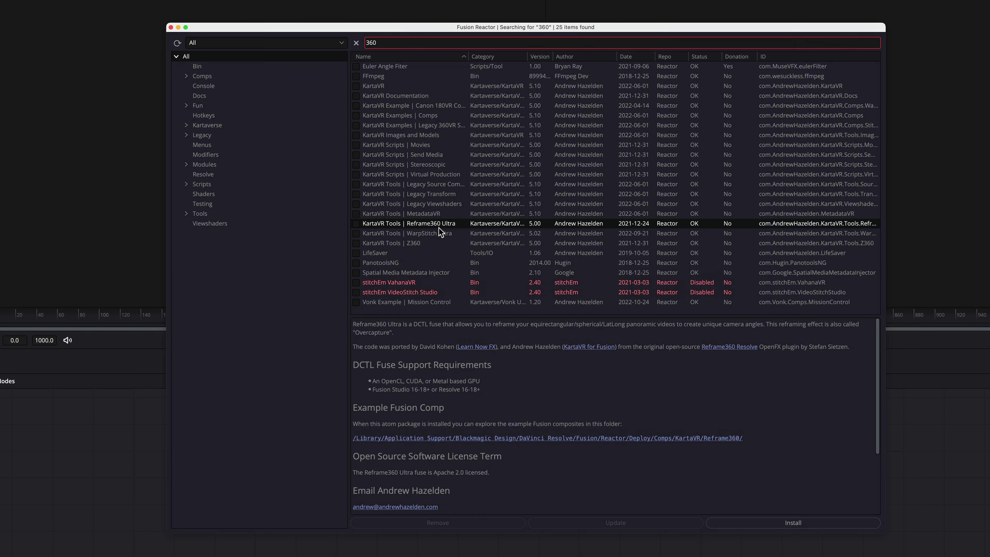
pyautogui.click(355, 224)
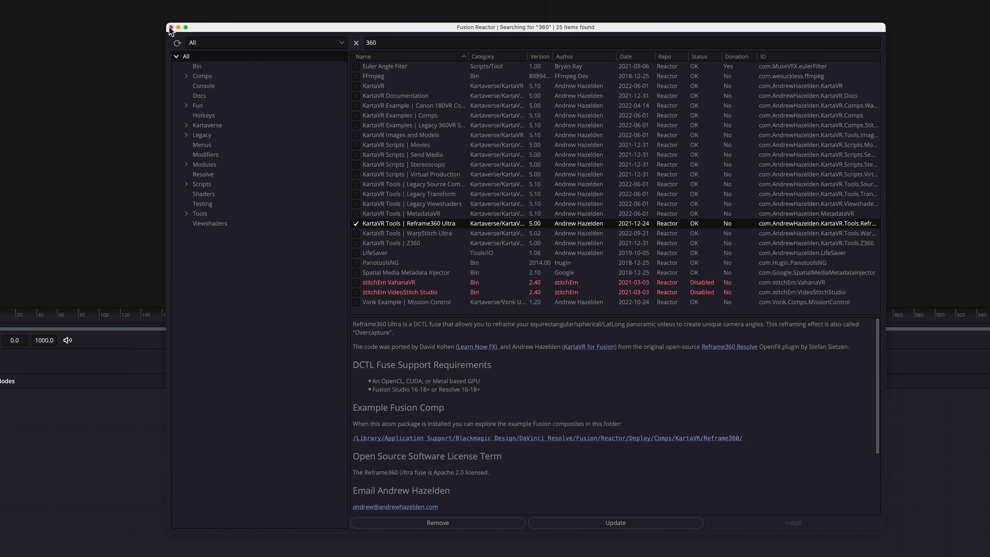
pyautogui.click(171, 28)
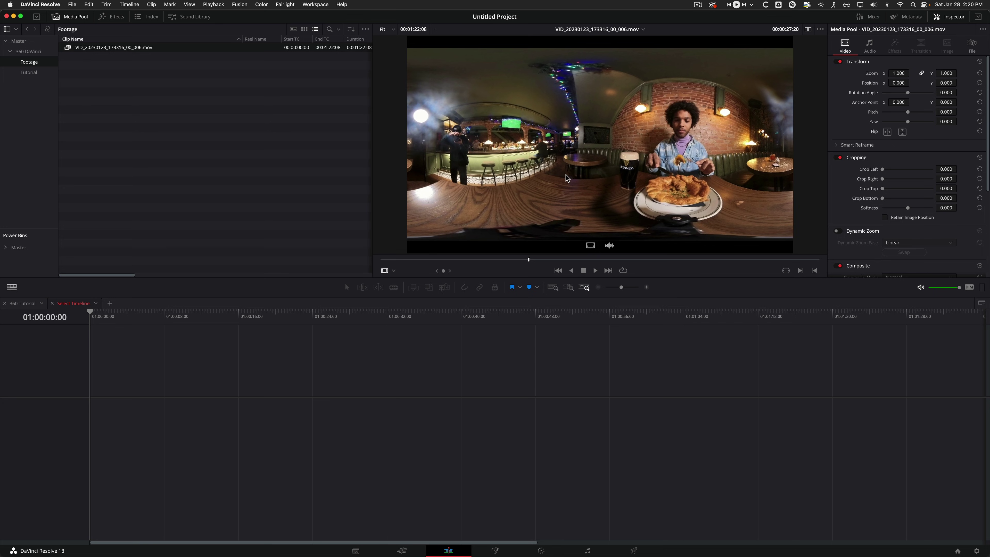
# - Create a timeline named 'Food Pov' from the clip VID_20230123_173316_00_006.mov
pyautogui.rightClick(111, 48)
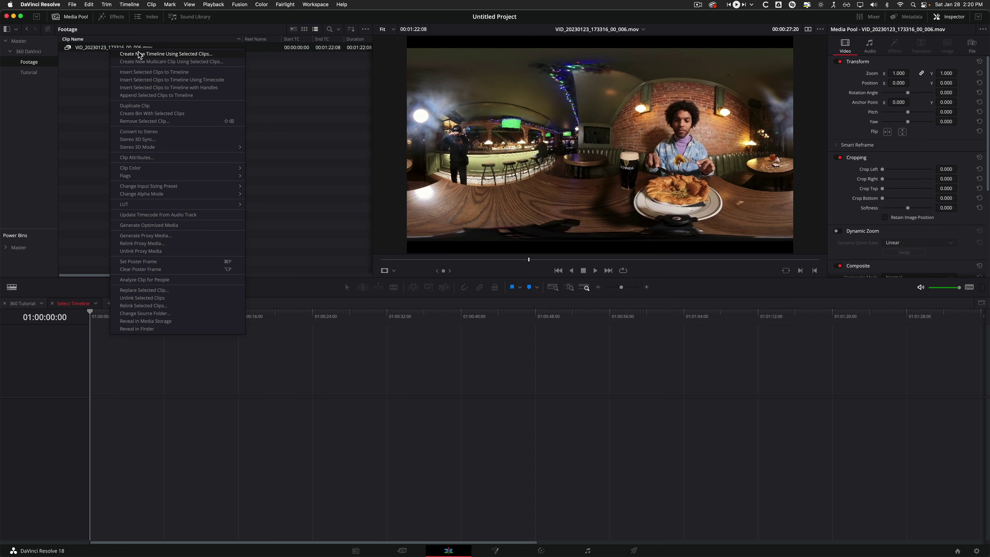
pyautogui.click(158, 54)
pyautogui.write('Food Pov')
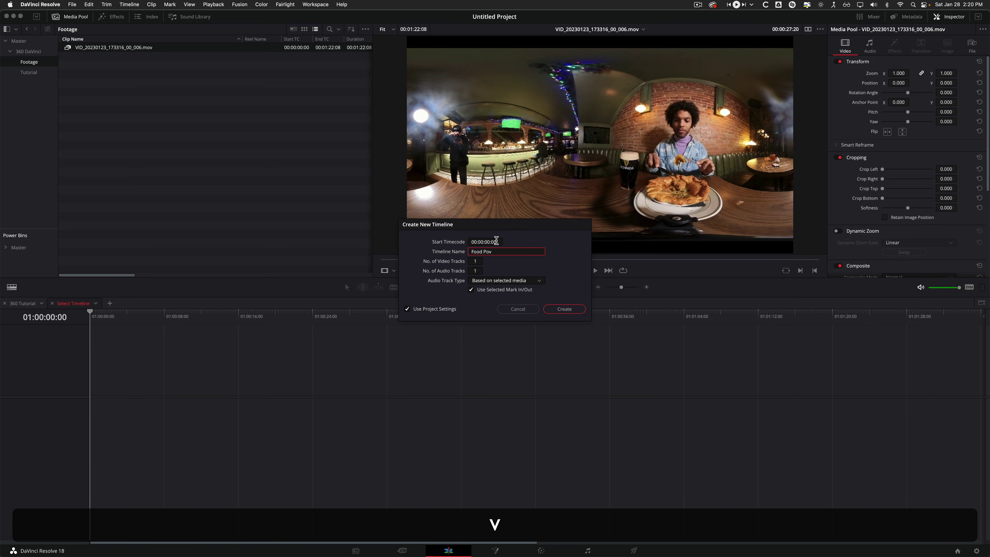
pyautogui.press('Return')
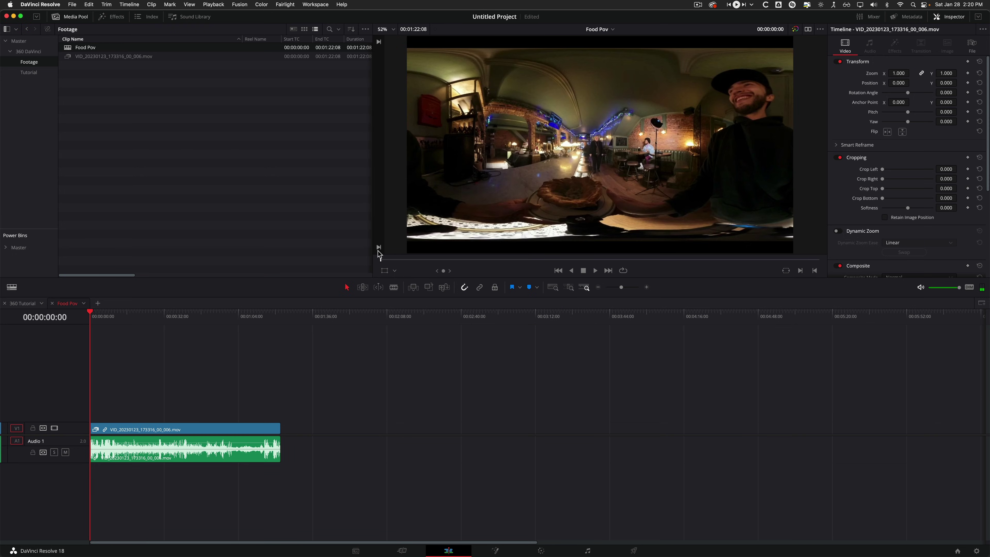
# - Apply the KartaVR kvrReframe360Ultra effect to the clip and park the playhead at 00:00:45:08
pyautogui.click(118, 18)
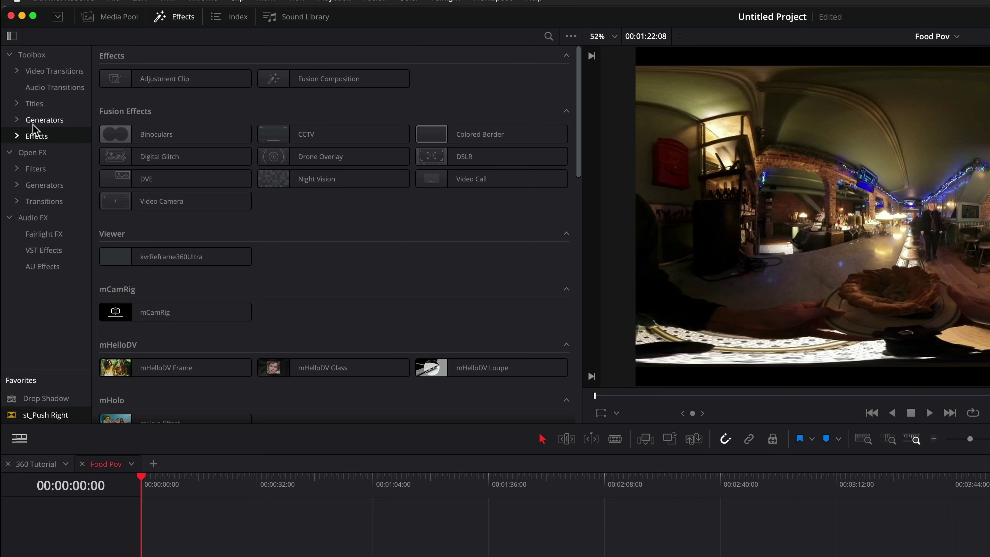
pyautogui.click(17, 137)
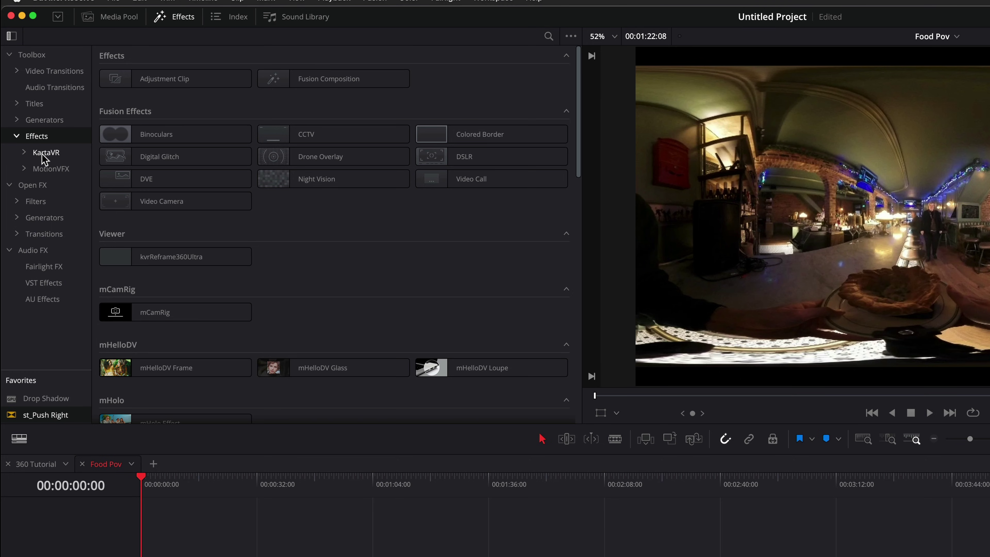
pyautogui.click(53, 156)
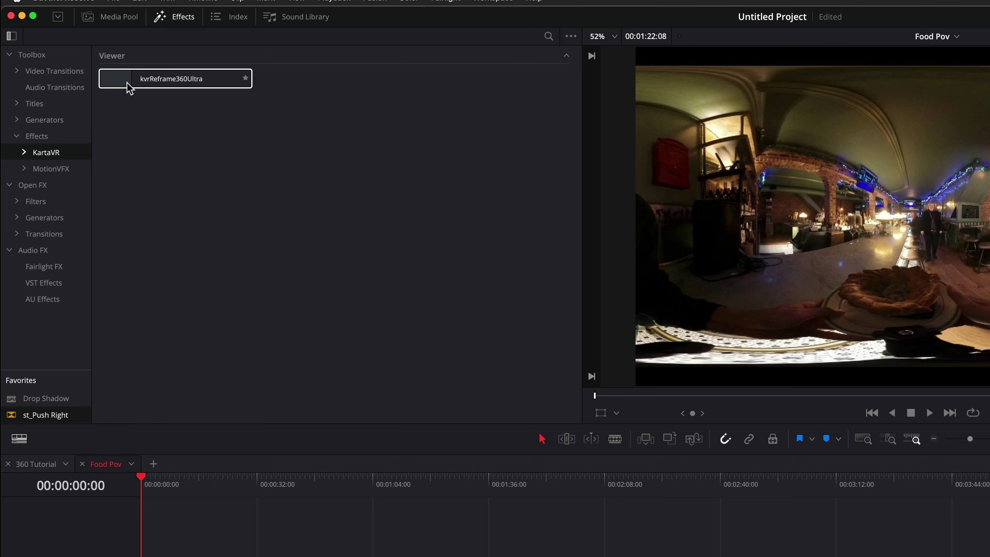
pyautogui.moveTo(170, 80); pyautogui.dragTo(210, 422)
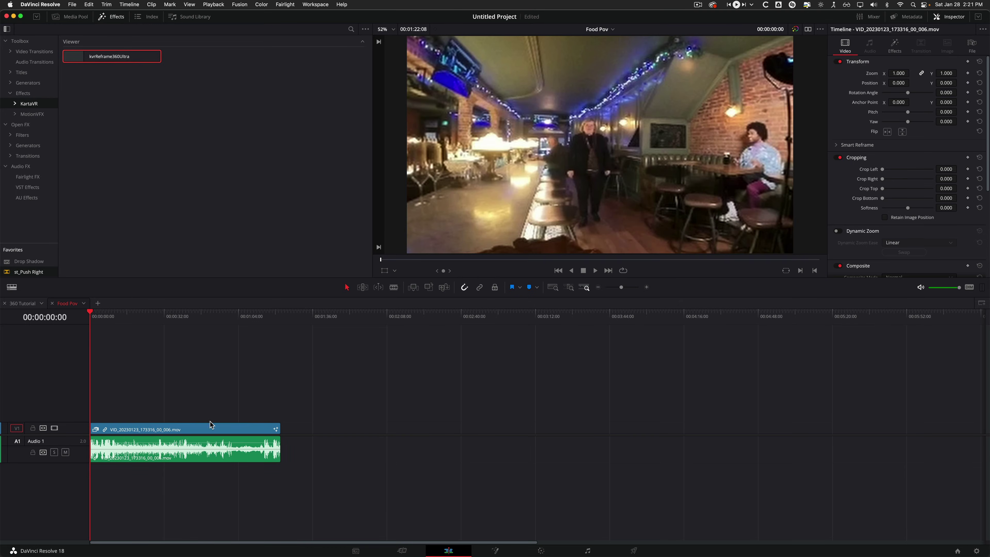
pyautogui.click(212, 428)
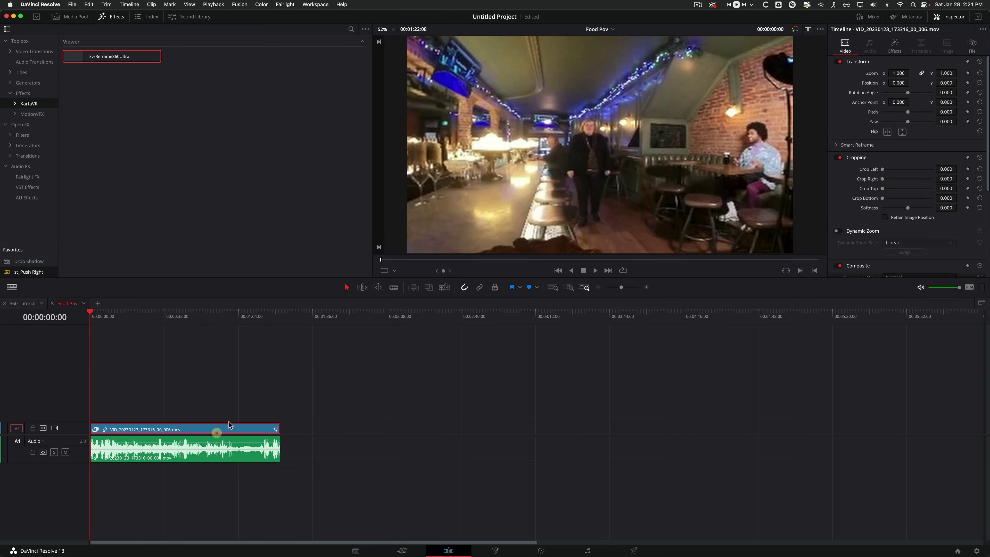
pyautogui.click(195, 323)
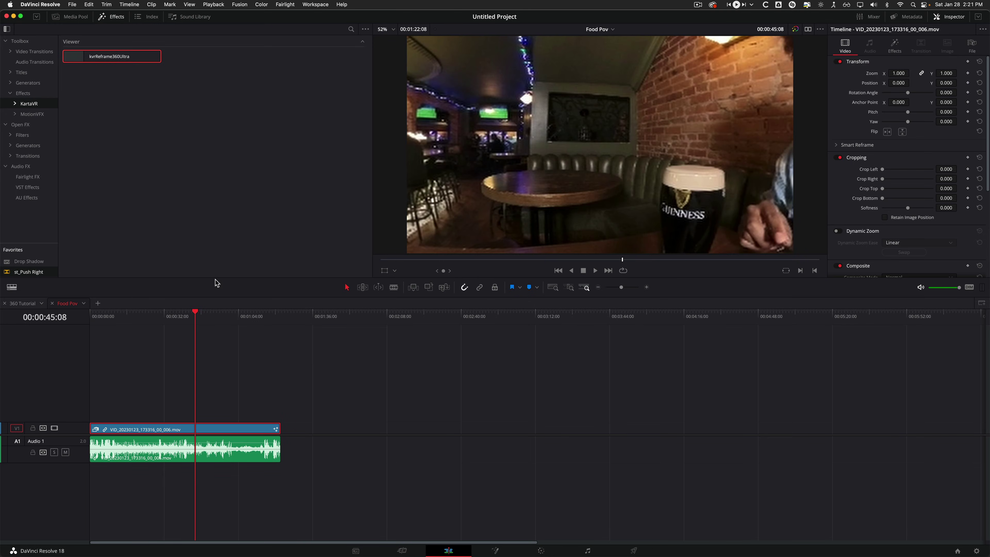
# - Reset Pitch and Yaw in the effect controls, then set Yaw -10.4 and Pitch 86.1
pyautogui.click(895, 48)
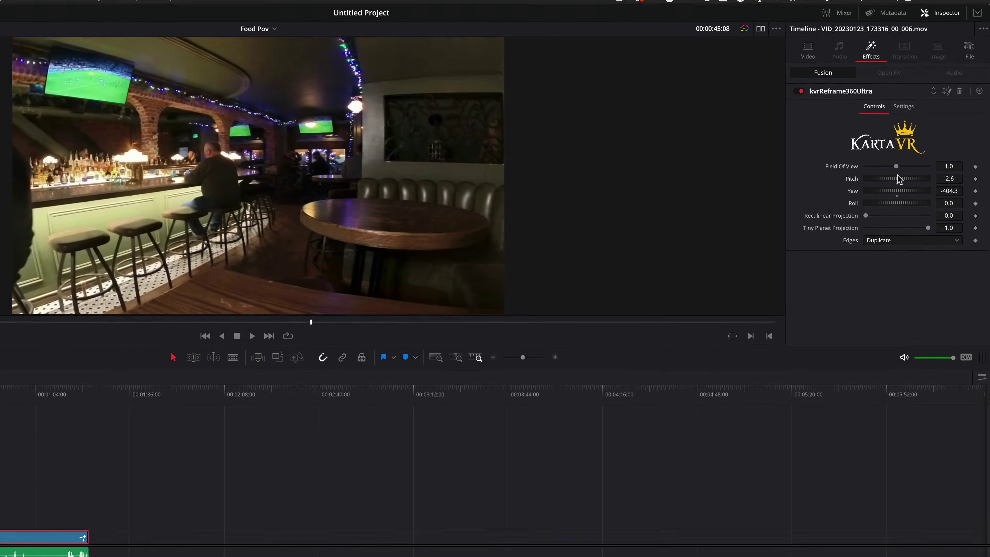
pyautogui.doubleClick(898, 176)
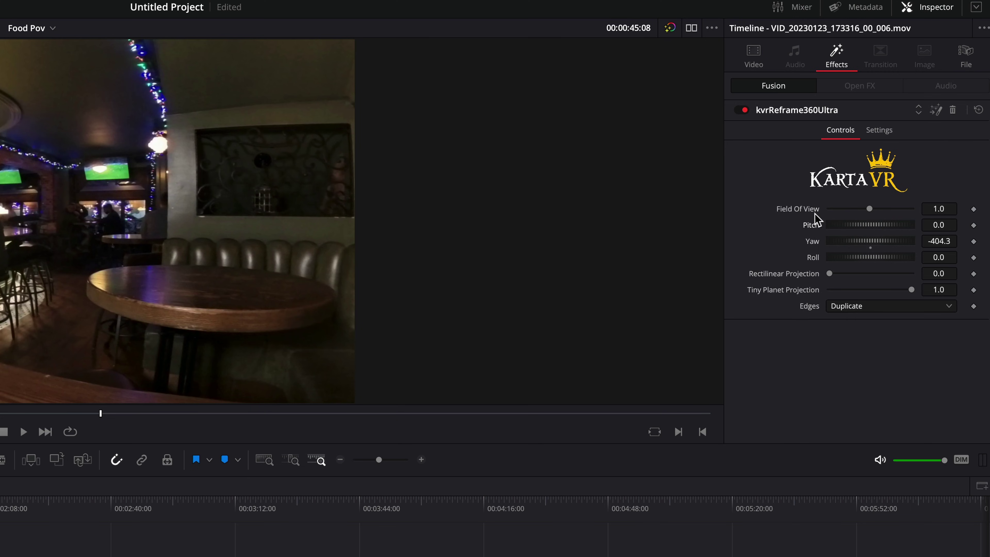
pyautogui.doubleClick(812, 242)
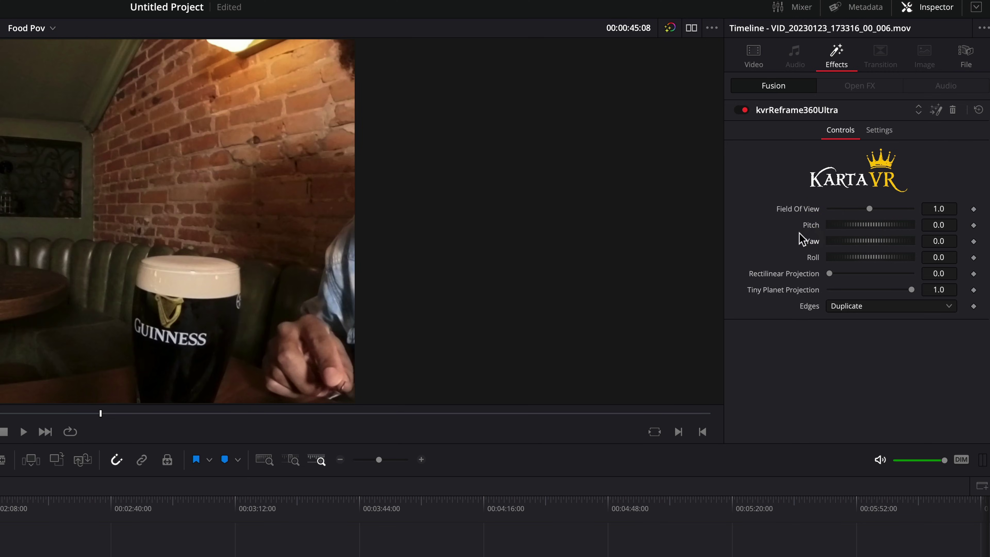
pyautogui.moveTo(844, 244); pyautogui.dragTo(908, 230)
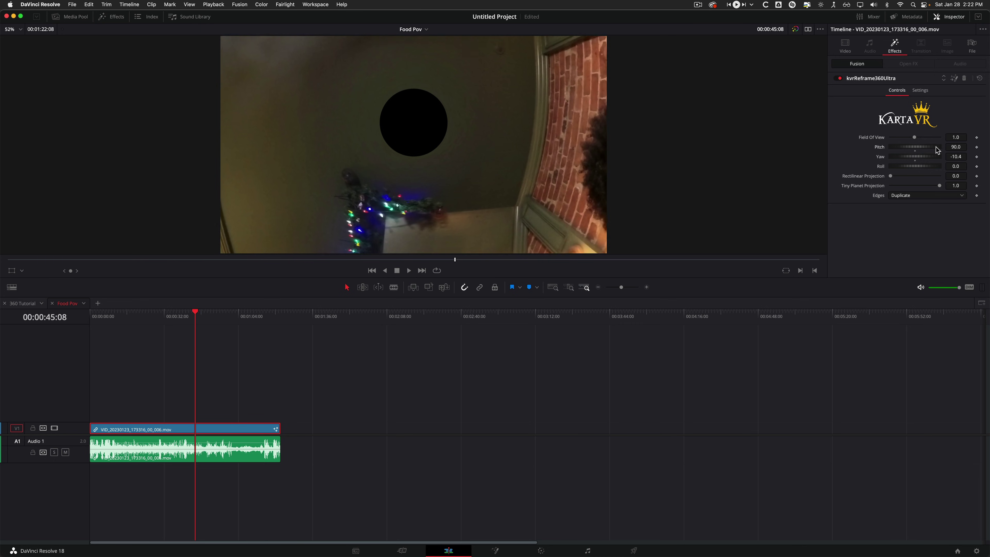
pyautogui.moveTo(937, 149); pyautogui.dragTo(933, 149)
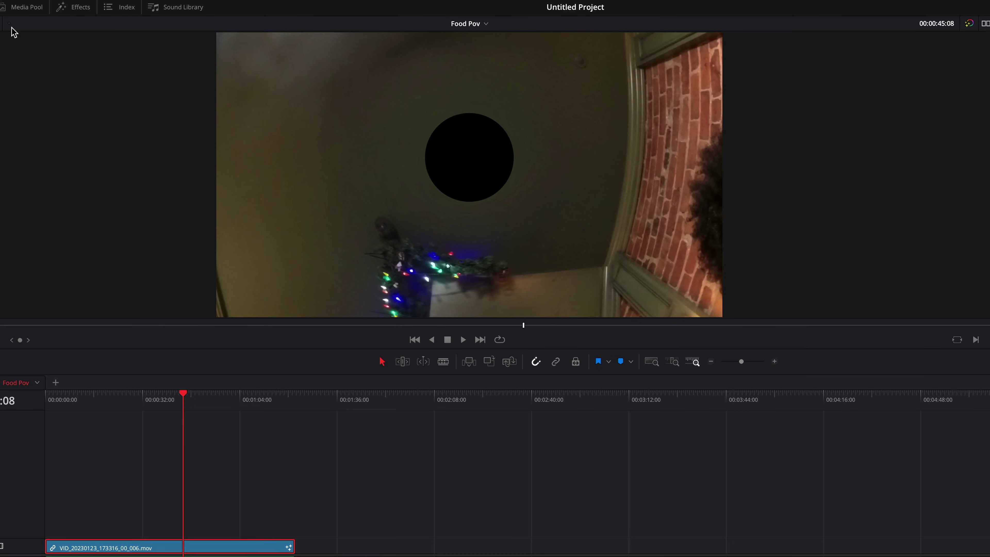
# - Check the Food Pov timeline settings and close them without changes
pyautogui.click(17, 7)
pyautogui.rightClick(58, 49)
pyautogui.moveTo(113, 57)
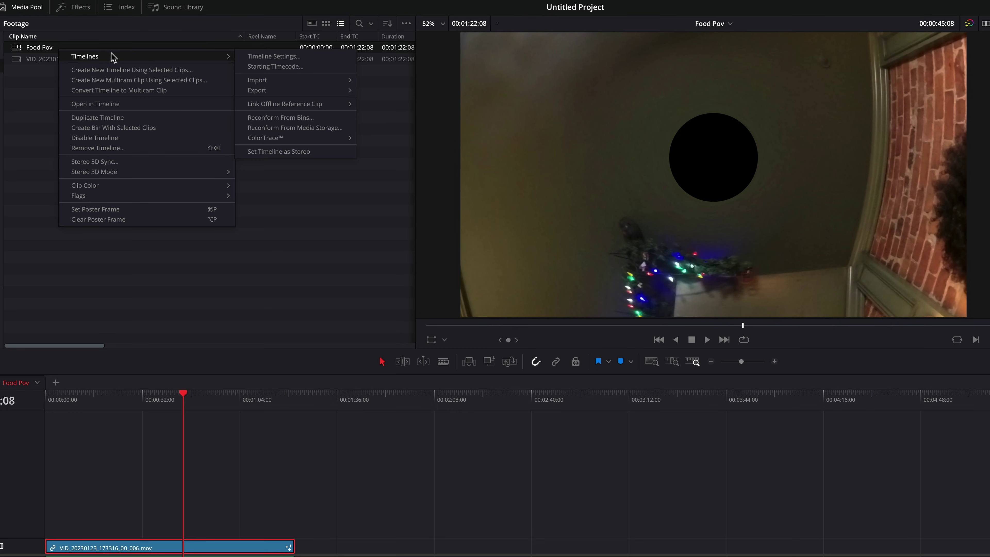
pyautogui.click(273, 57)
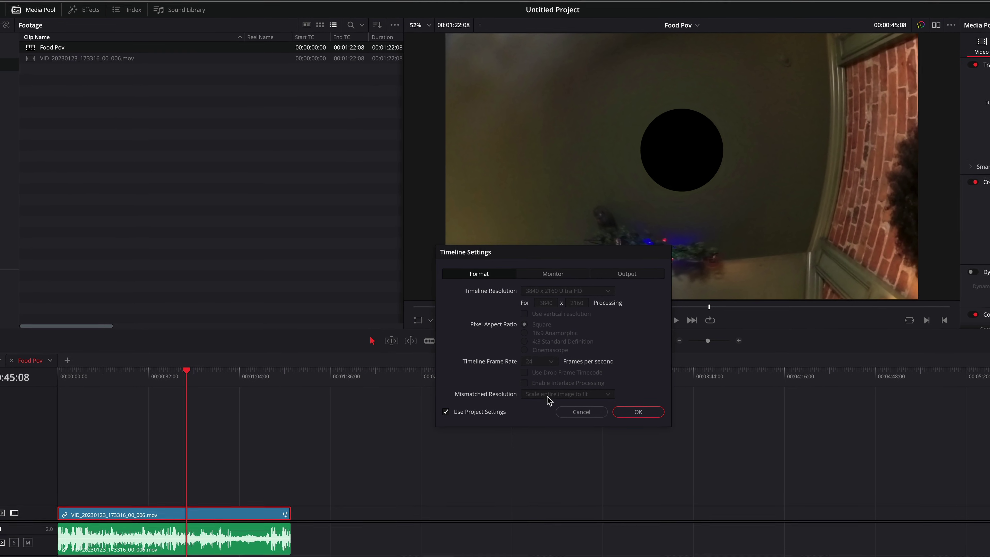
pyautogui.click(581, 411)
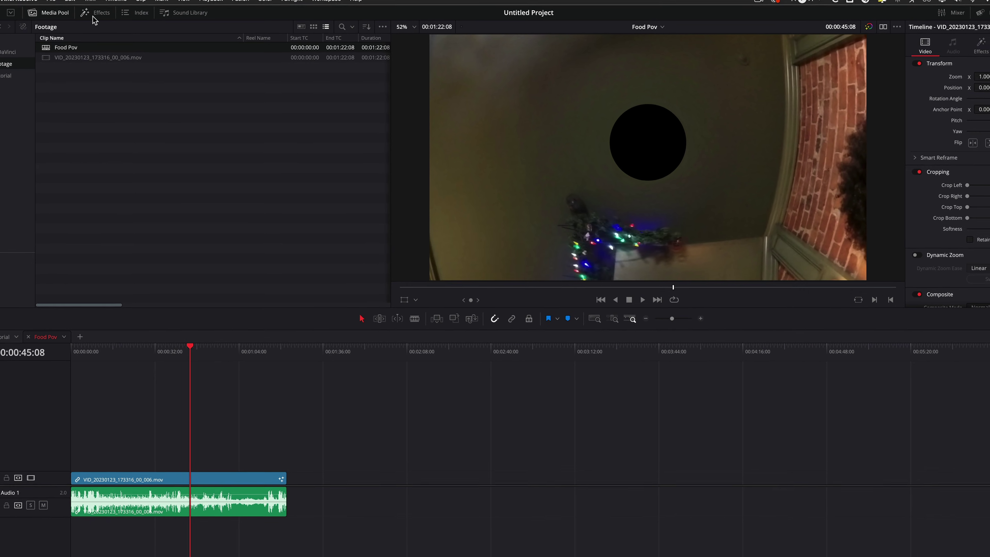
# - Set the clip's Scaling to Stretch and reset the reframe Pitch to 0.0
pyautogui.click(48, 12)
pyautogui.click(218, 480)
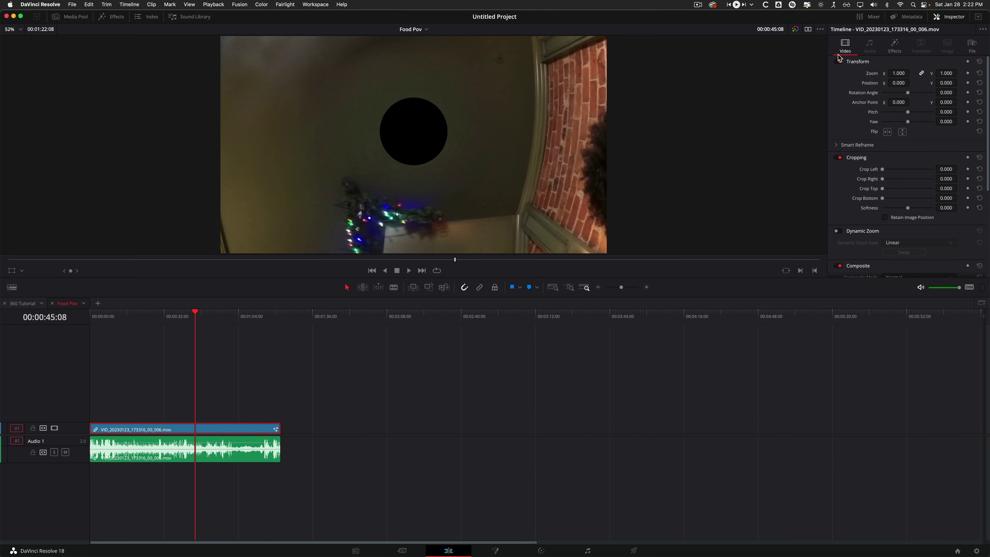
pyautogui.scroll(-5, 865, 128)
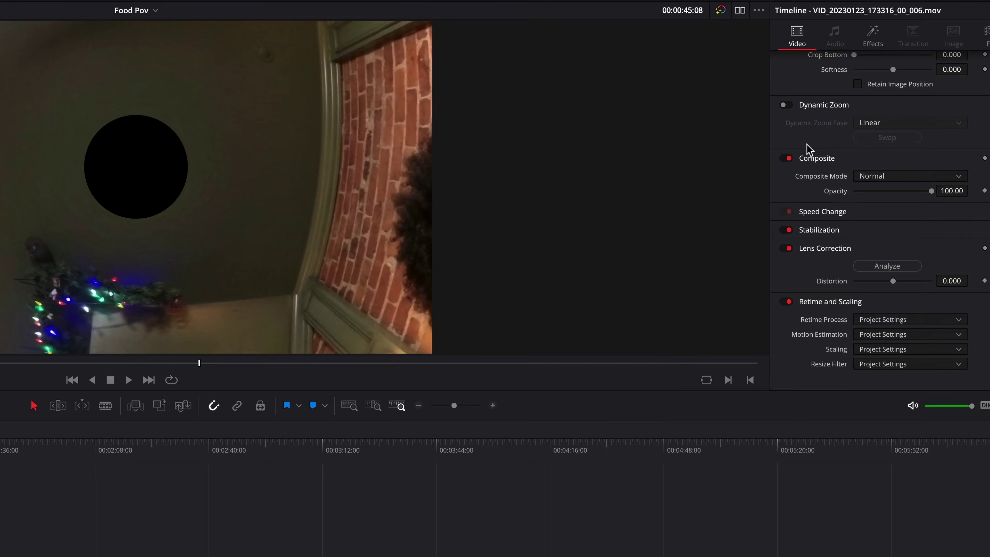
pyautogui.click(889, 368)
pyautogui.click(869, 437)
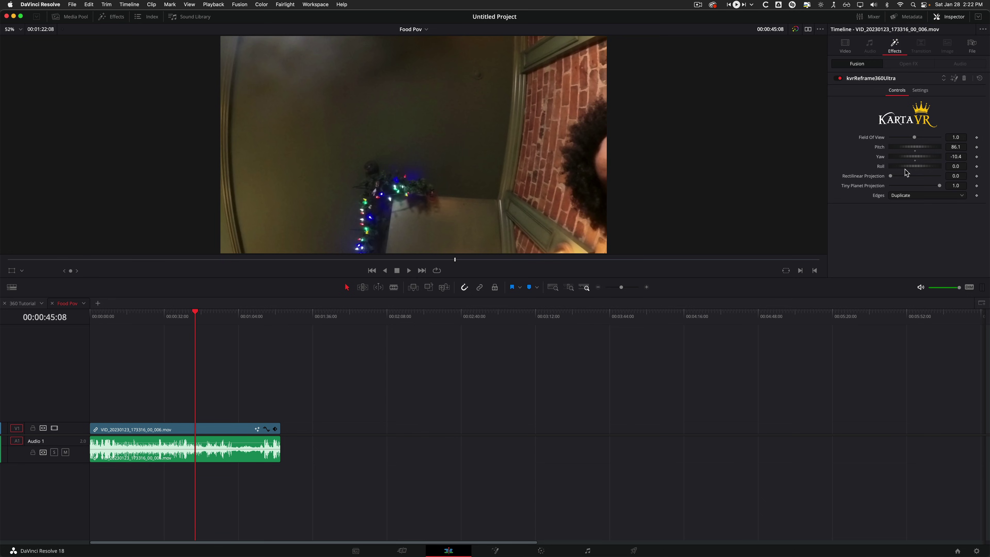
pyautogui.doubleClick(880, 147)
# - Reset Yaw, then set Field Of View 0.526, Yaw 73.0 and Rectilinear Projection 0.047
pyautogui.doubleClick(881, 157)
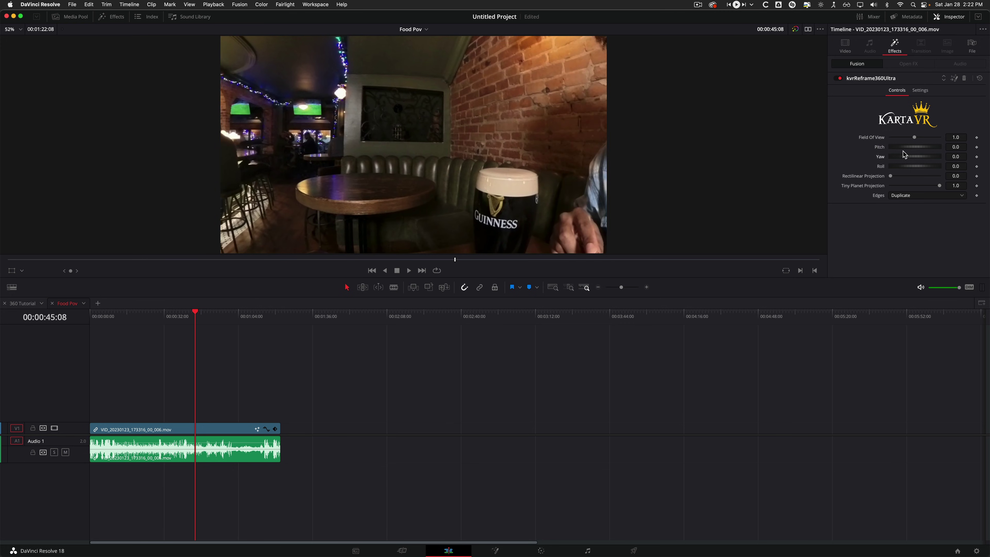
pyautogui.moveTo(913, 136); pyautogui.dragTo(905, 136)
pyautogui.moveTo(908, 156); pyautogui.dragTo(862, 179)
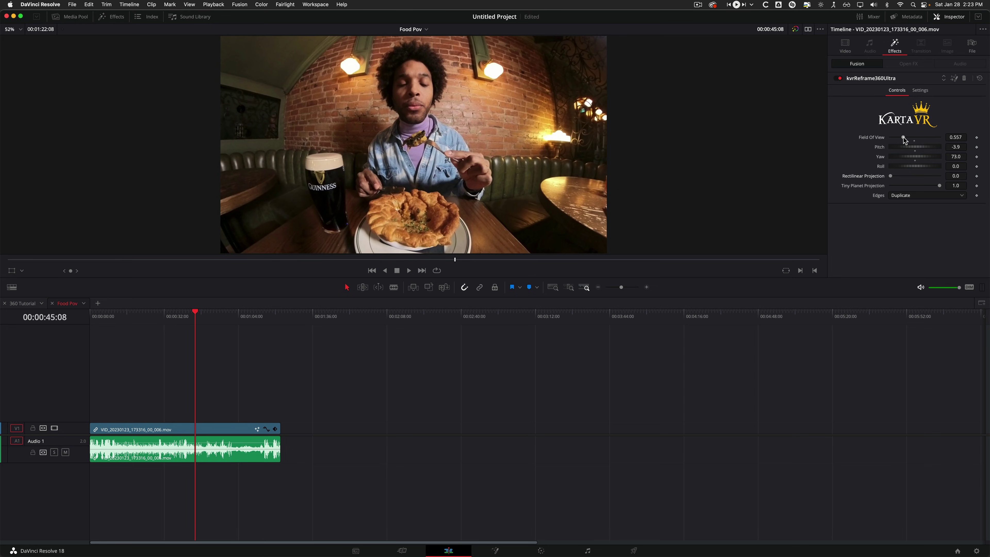
pyautogui.moveTo(903, 137); pyautogui.dragTo(902, 137)
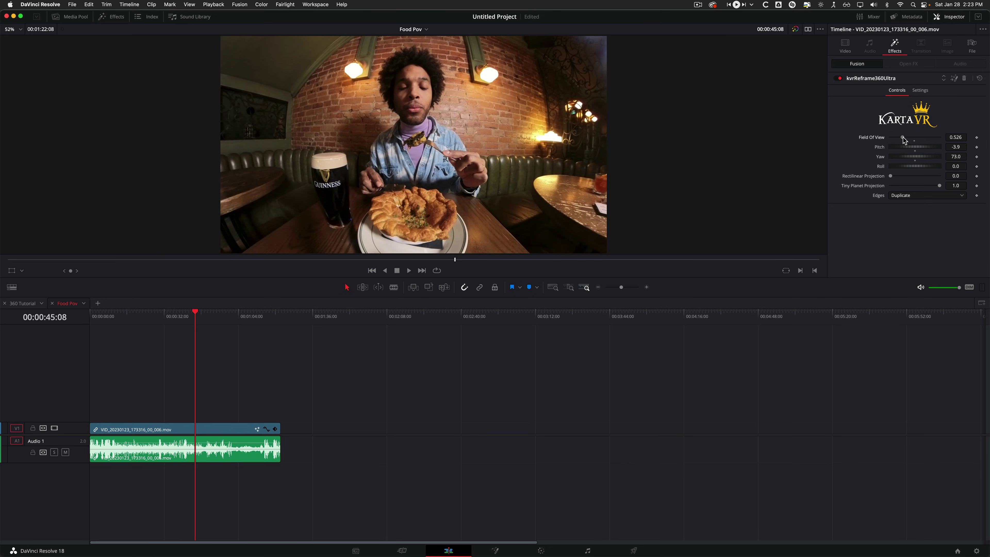
pyautogui.moveTo(890, 176); pyautogui.dragTo(894, 178)
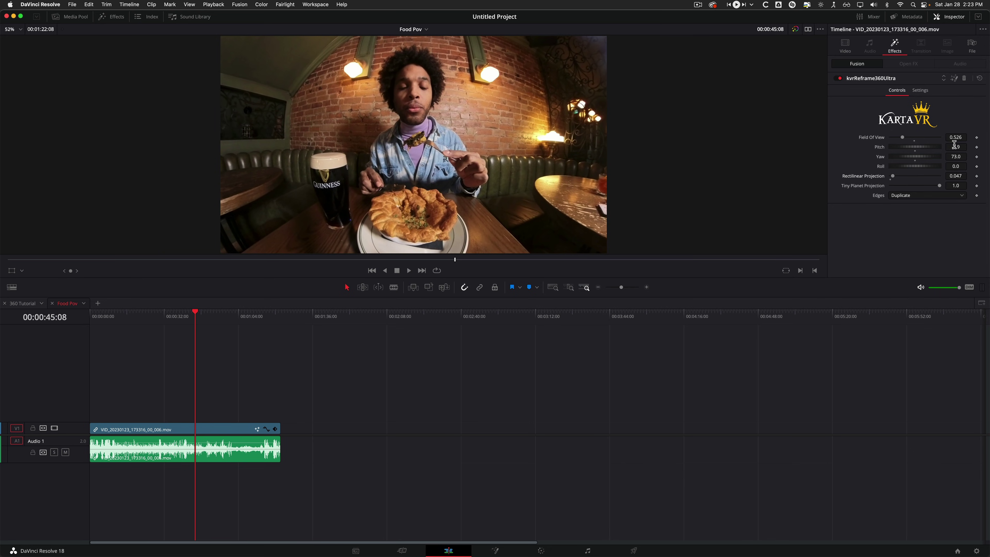
# - Keyframe Field Of View, Pitch, Yaw, Roll and Rectilinear Projection
pyautogui.keyDown('shift'); pyautogui.click(976, 137); pyautogui.keyUp('shift')
pyautogui.keyDown('shift'); pyautogui.click(976, 147); pyautogui.keyUp('shift')
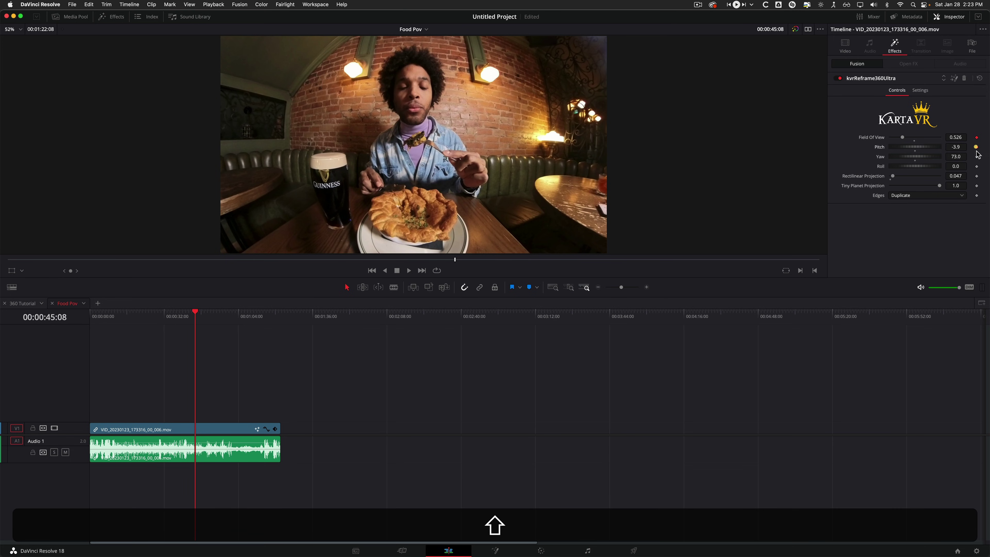
pyautogui.keyDown('shift'); pyautogui.click(976, 157); pyautogui.keyUp('shift')
pyautogui.click(976, 166)
pyautogui.click(976, 176)
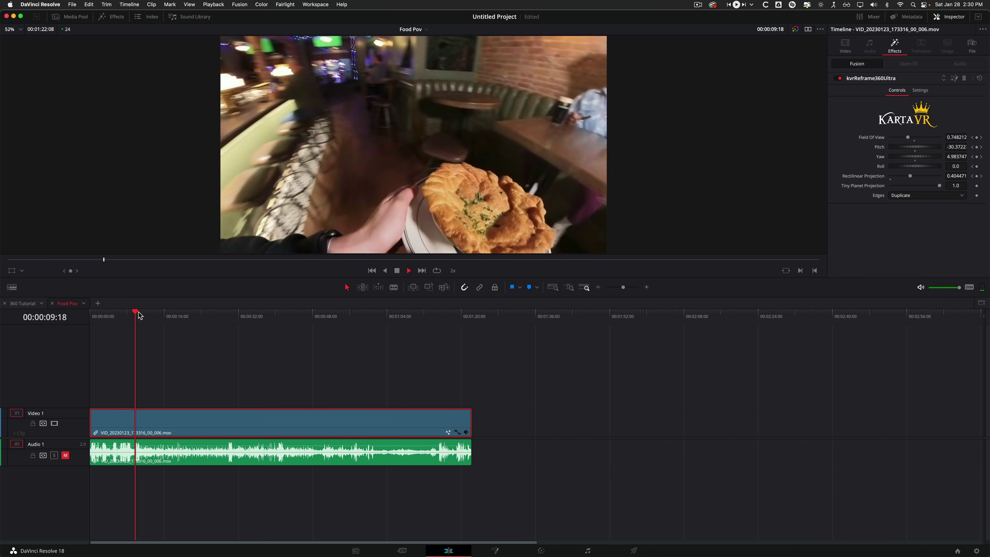
# - Stop playback, move the playhead to 00:00:50:00, toggle the clip's animation curves, and open Fusion
pyautogui.click(228, 315)
pyautogui.moveTo(228, 315); pyautogui.dragTo(261, 315)
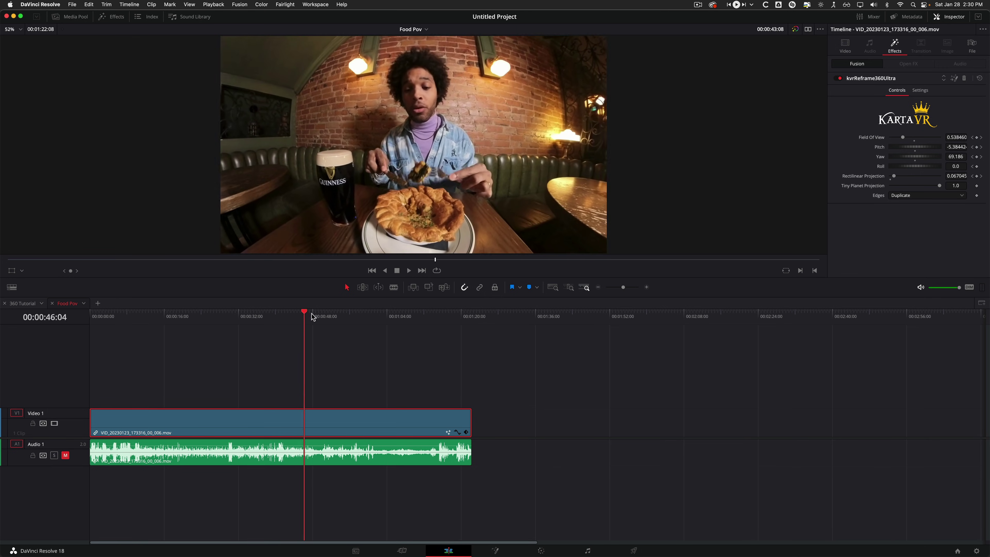
pyautogui.click(322, 315)
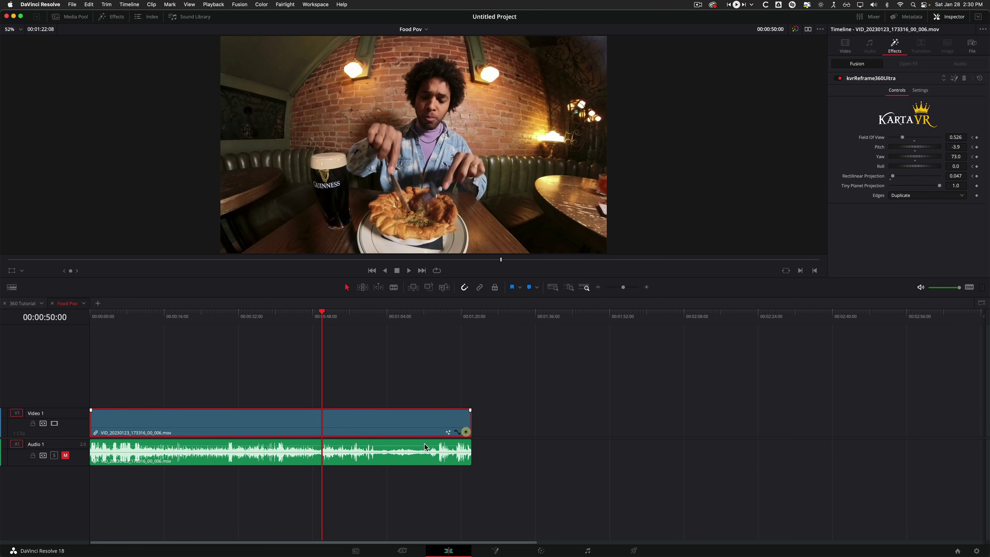
pyautogui.click(457, 432)
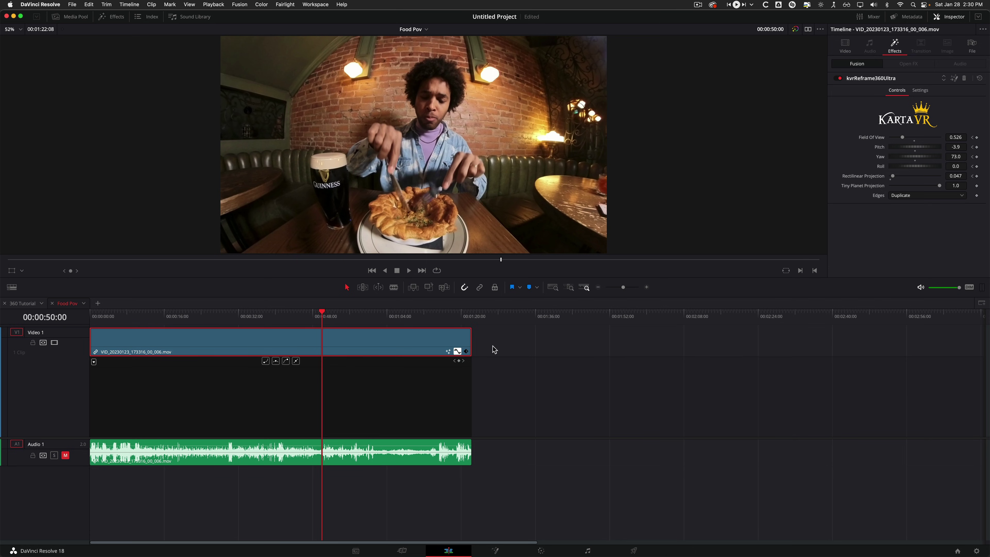
pyautogui.click(457, 351)
pyautogui.click(500, 551)
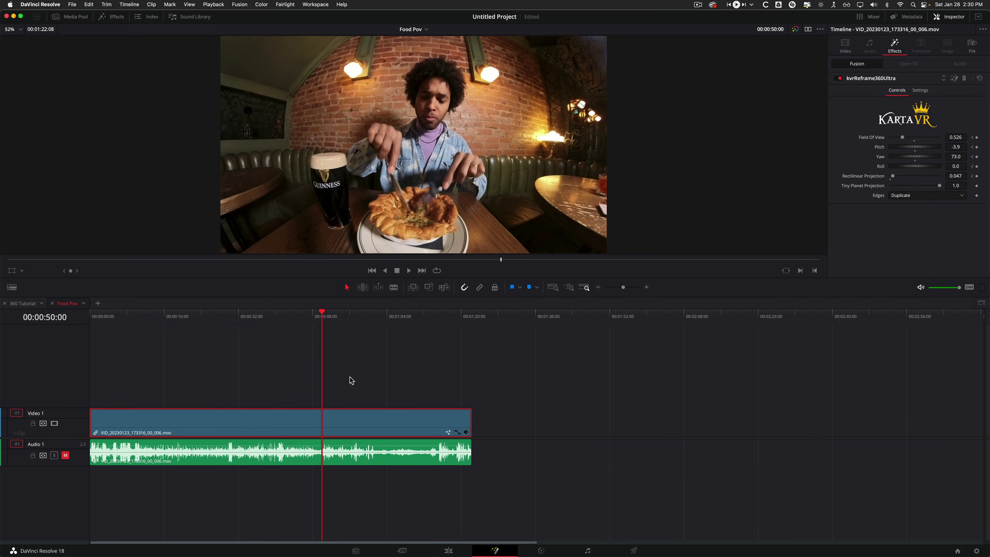
# - Hide and restore the Keyframes timeline panel twice
pyautogui.click(858, 16)
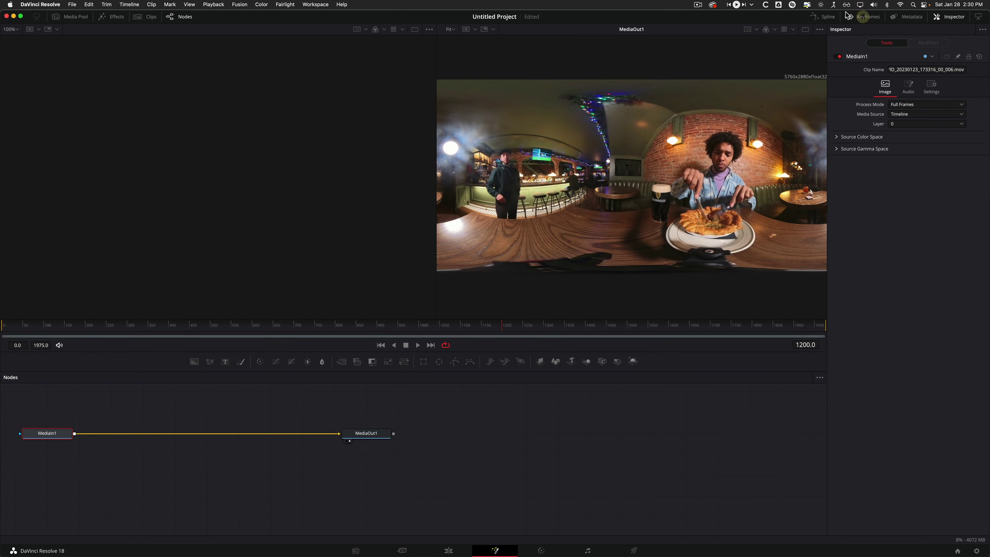
pyautogui.click(863, 22)
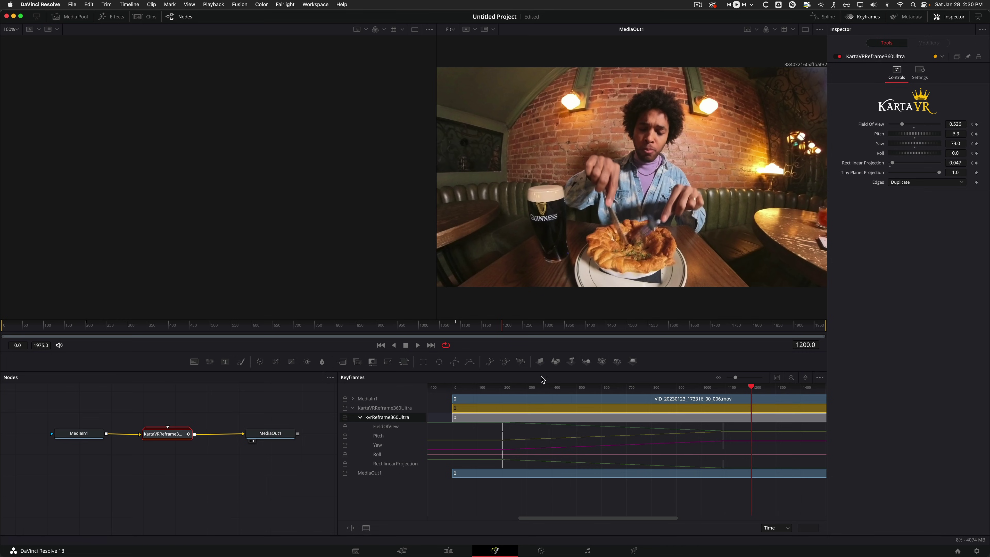
pyautogui.click(862, 17)
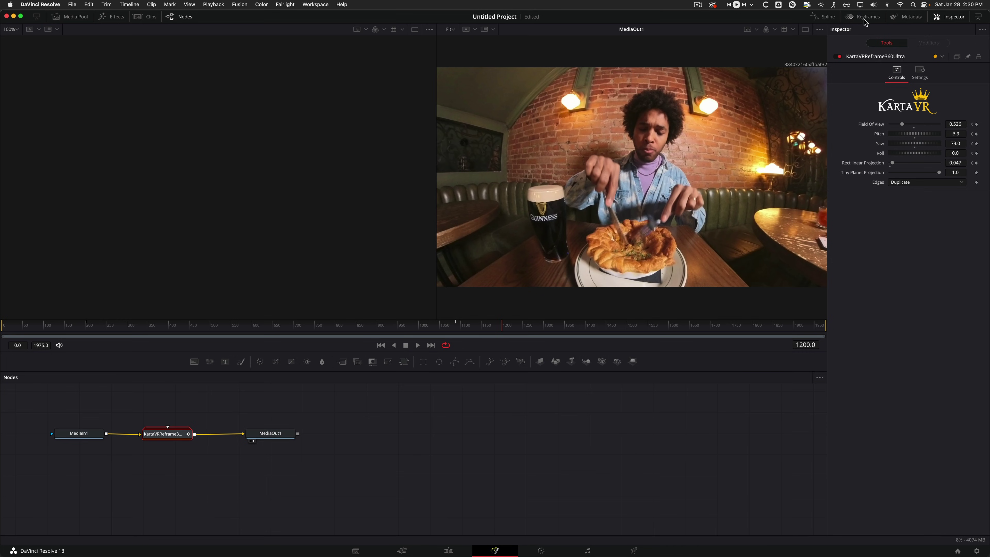
pyautogui.click(864, 20)
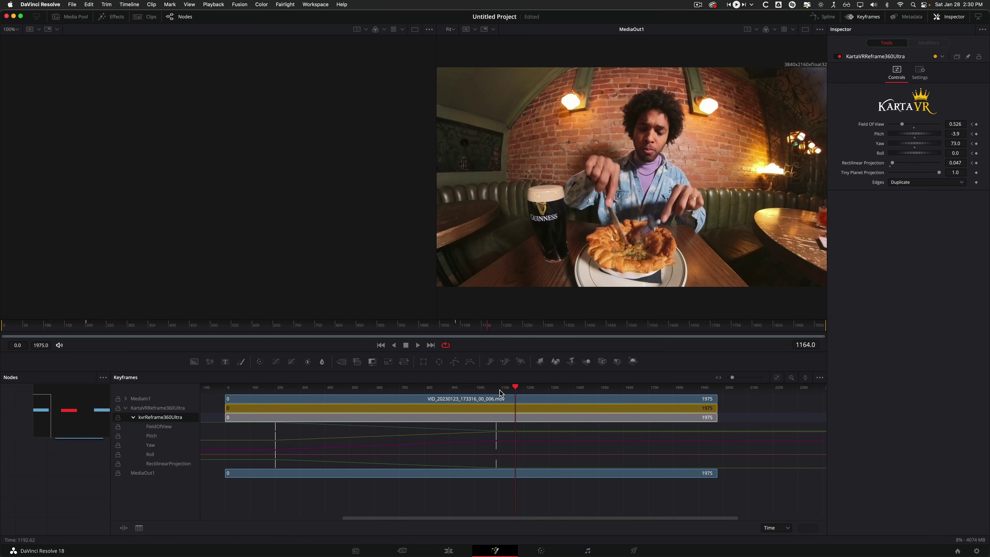
# - Scrub the playhead, select the FieldOfView track, and undo an accidentally moved keyframe
pyautogui.moveTo(515, 391); pyautogui.dragTo(275, 391)
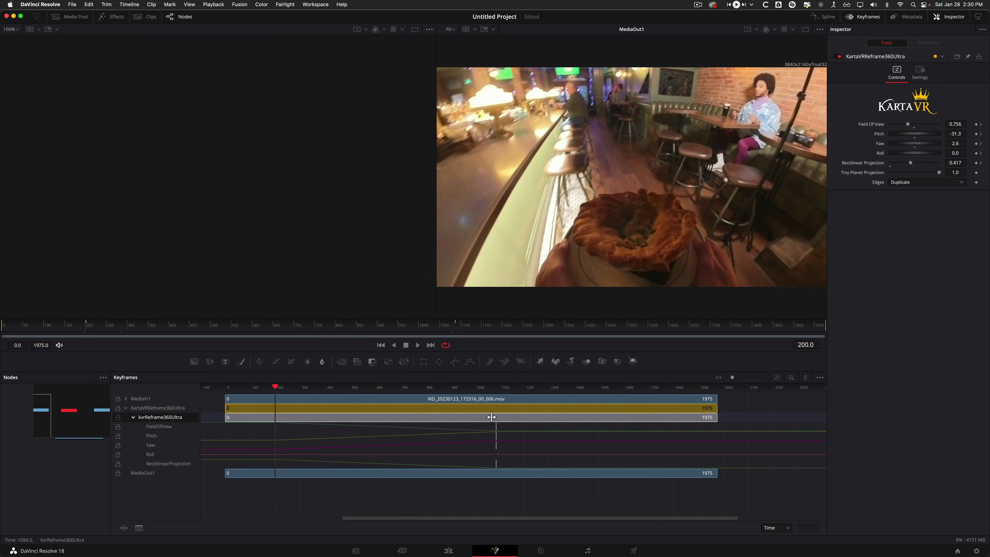
pyautogui.click(167, 429)
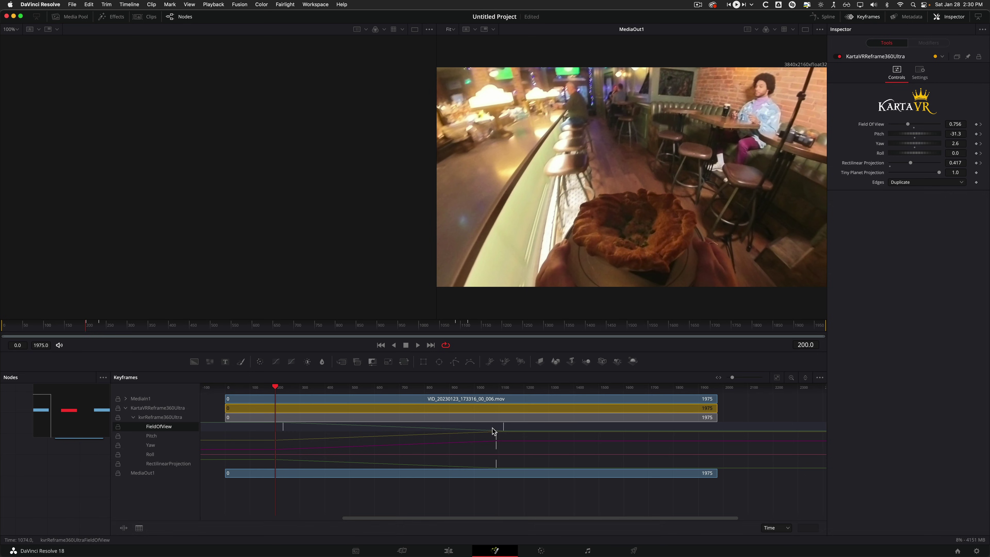
pyautogui.press('super+z')
pyautogui.moveTo(283, 386); pyautogui.dragTo(322, 452)
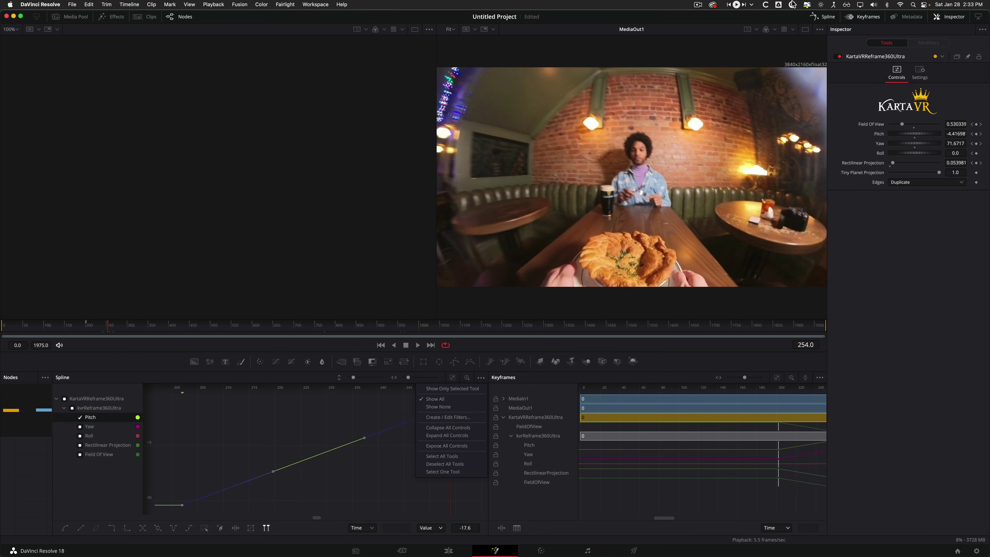
# - Scrub back through the move and isolate the Pitch curve in the Spline panel
pyautogui.press('F8')
pyautogui.moveTo(355, 390)
pyautogui.mouseDown()
pyautogui.moveTo(307, 388)
pyautogui.moveTo(342, 387)
pyautogui.mouseUp()
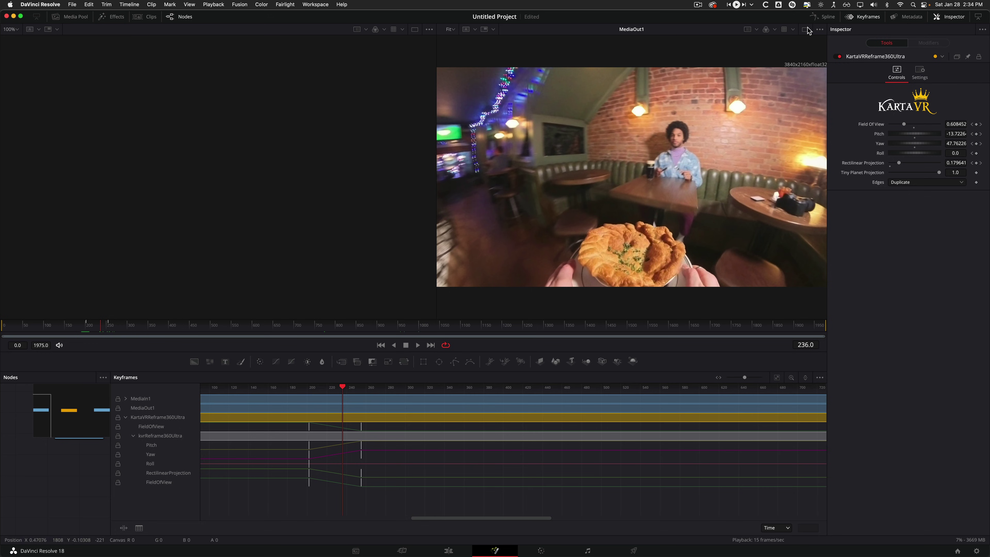
pyautogui.click(825, 19)
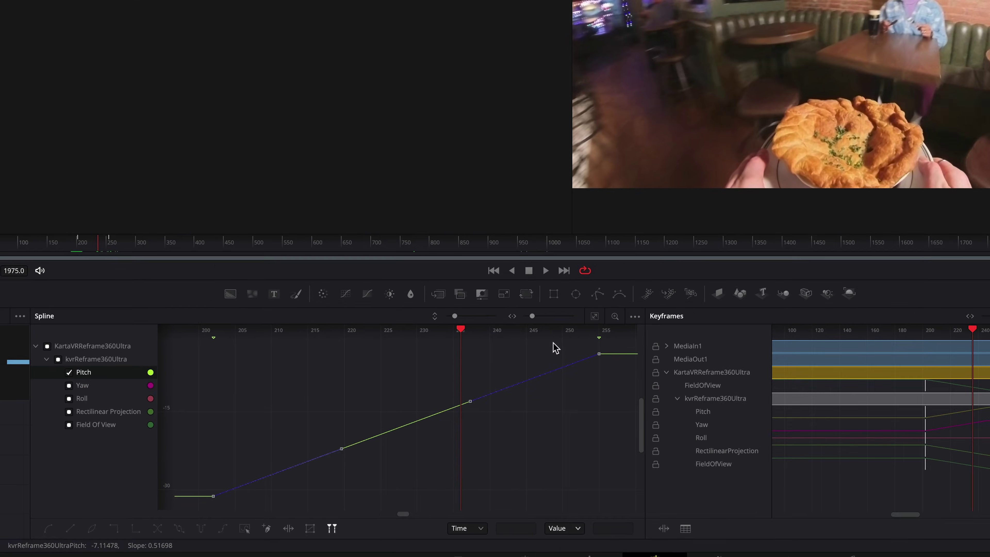
pyautogui.click(80, 359)
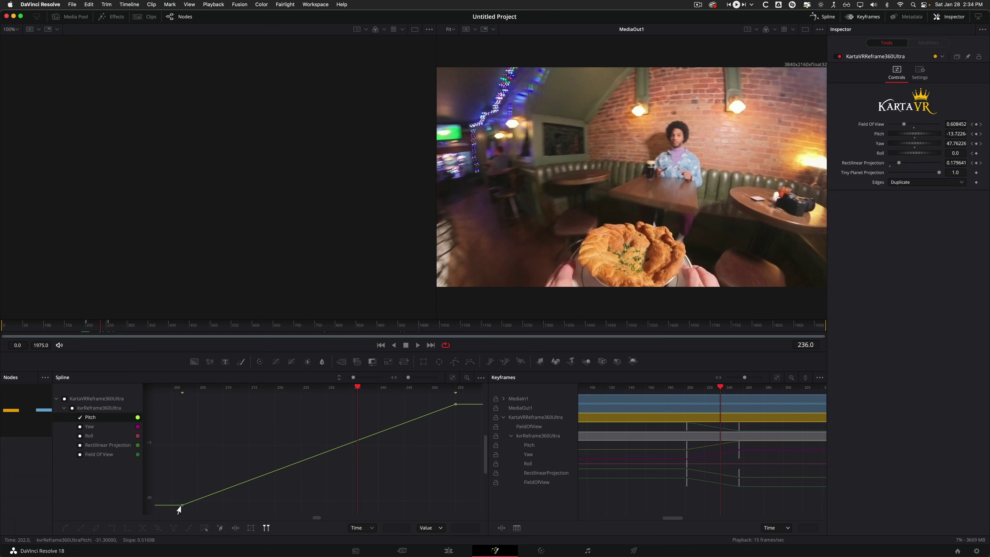
# - Smooth both Pitch keyframes into an eased S-curve, then scrub back to the start
pyautogui.keyDown('shift'); pyautogui.click(456, 404); pyautogui.keyUp('shift')
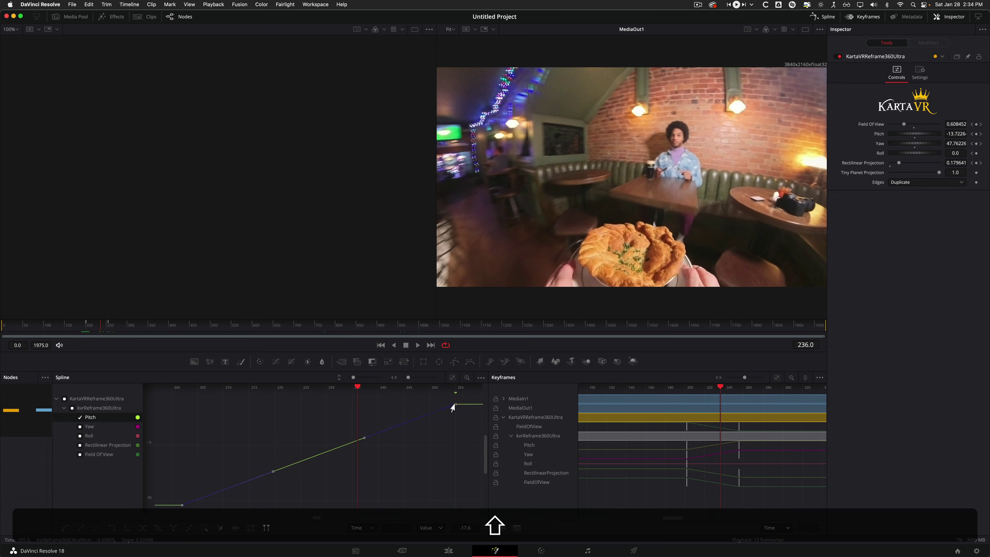
pyautogui.rightClick(453, 406)
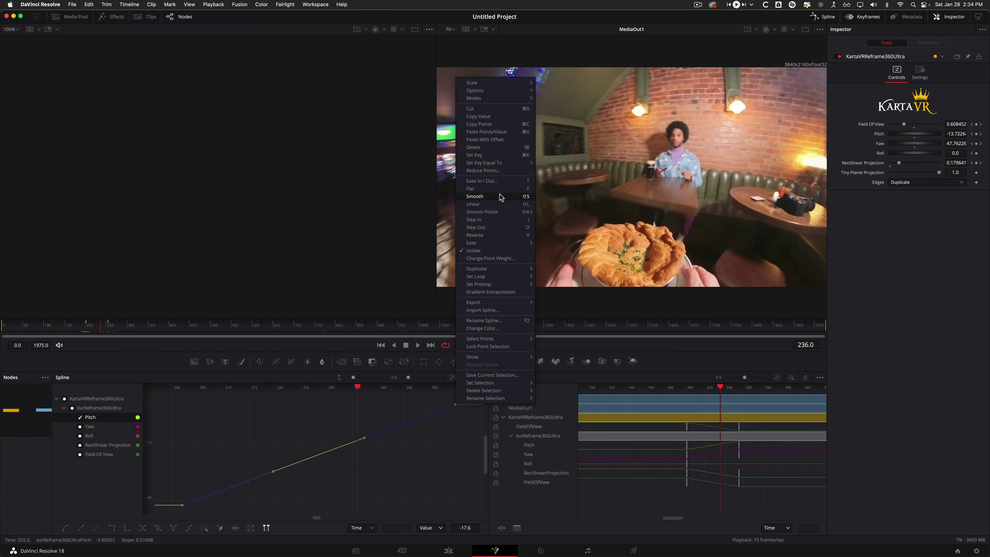
pyautogui.click(474, 196)
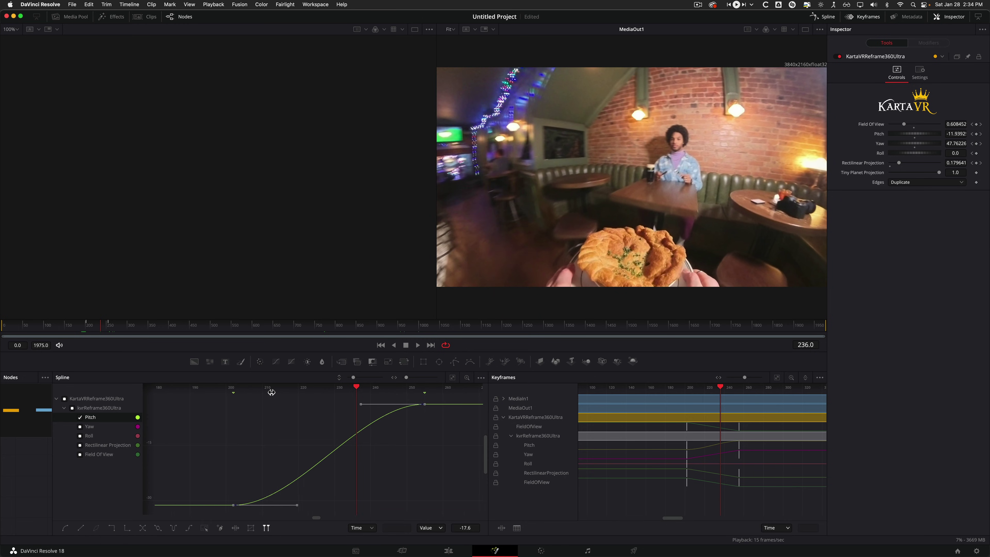
pyautogui.moveTo(288, 389); pyautogui.dragTo(220, 390)
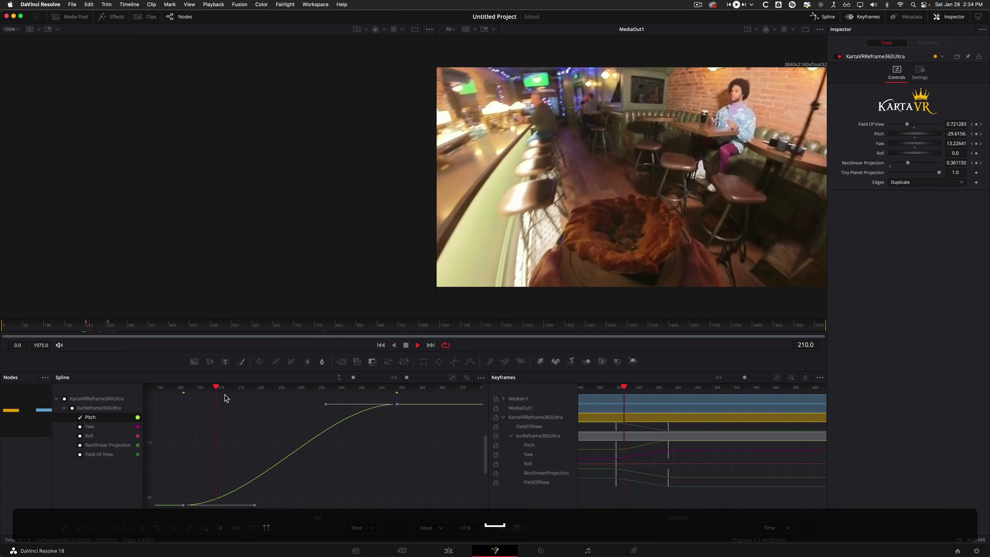
# - Show the Yaw, Roll, Rectilinear Projection and Field Of View curves alongside Pitch, zoomed to fit
pyautogui.keyDown('super'); pyautogui.click(89, 426); pyautogui.keyUp('super')
pyautogui.keyDown('super'); pyautogui.click(156, 366); pyautogui.keyUp('super')
pyautogui.keyDown('super'); pyautogui.click(156, 383); pyautogui.keyUp('super')
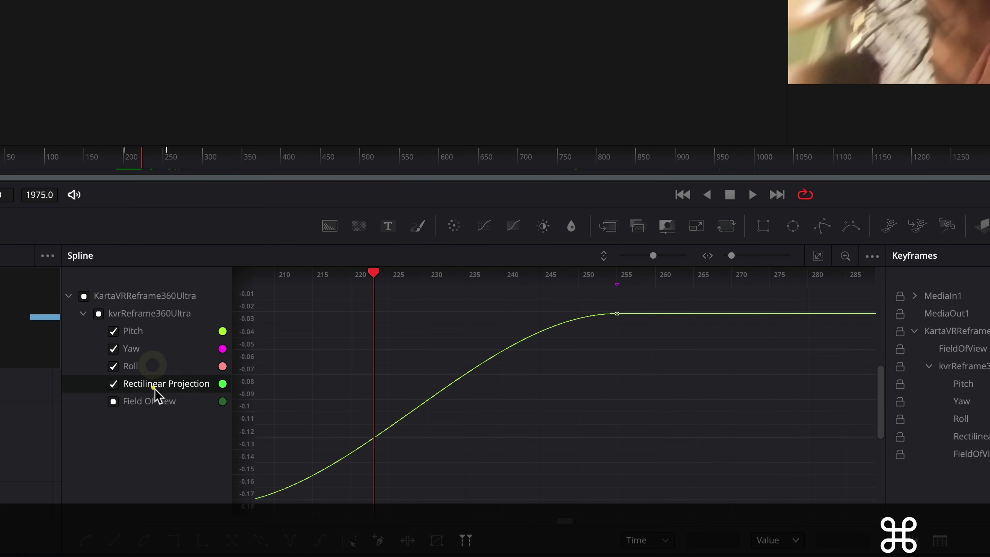
pyautogui.keyDown('super'); pyautogui.click(156, 401); pyautogui.keyUp('super')
pyautogui.click(818, 256)
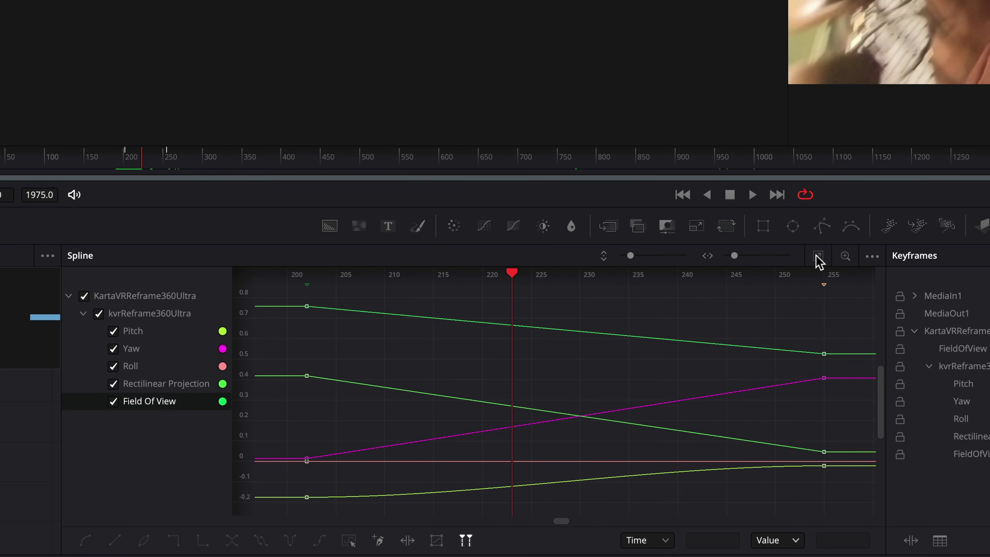
# - Smooth every keyframe on all five curves, deselect, and play back the eased move
pyautogui.click(354, 546)
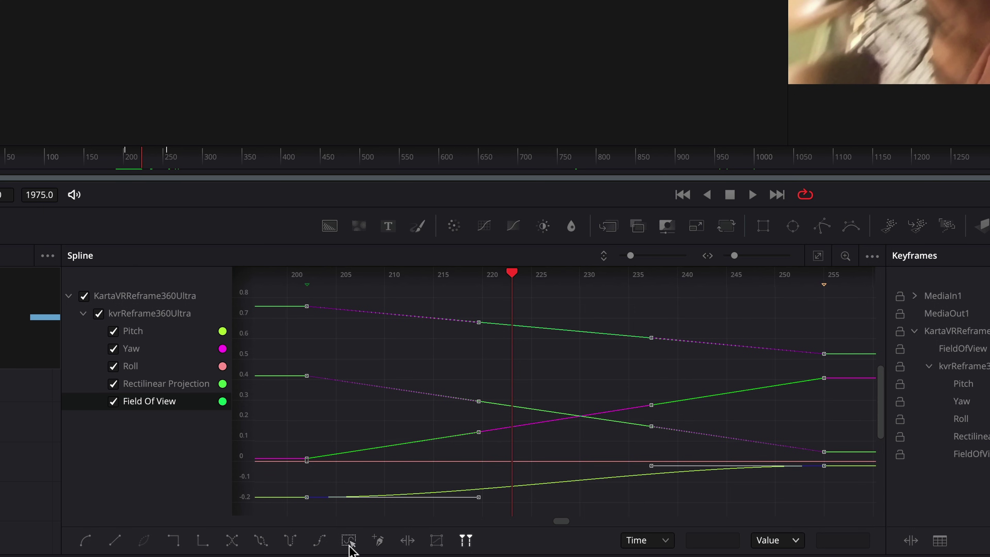
pyautogui.rightClick(530, 398)
pyautogui.click(578, 45)
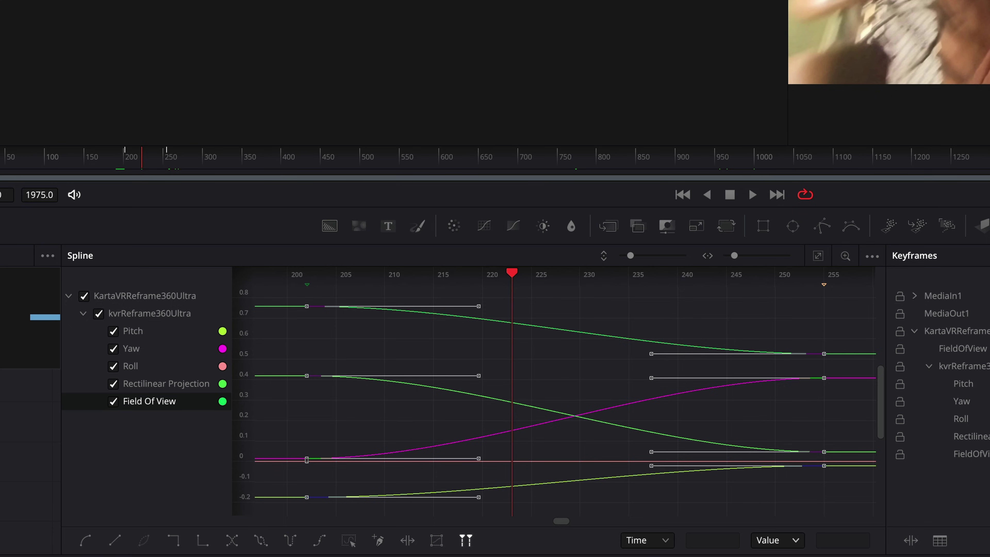
pyautogui.press('Escape')
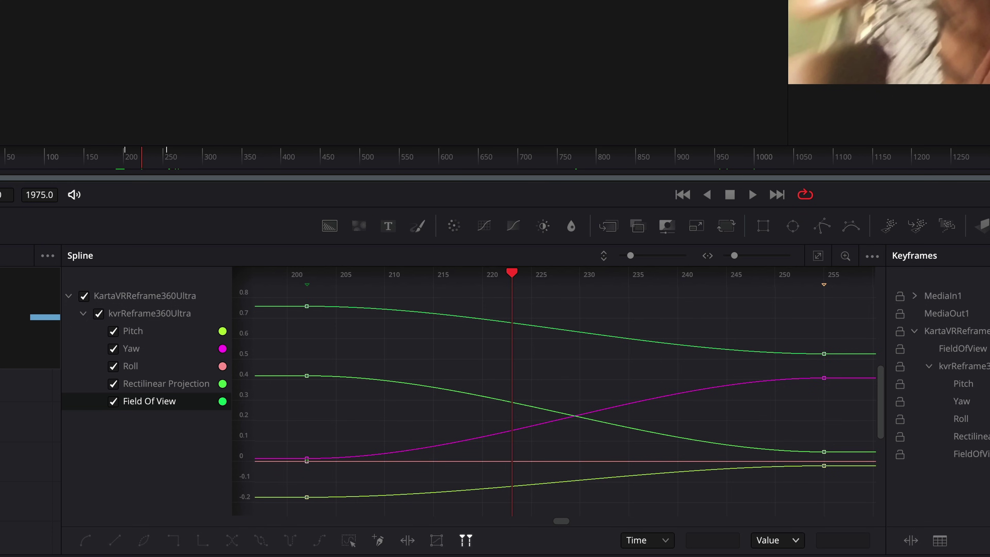
pyautogui.press('space')
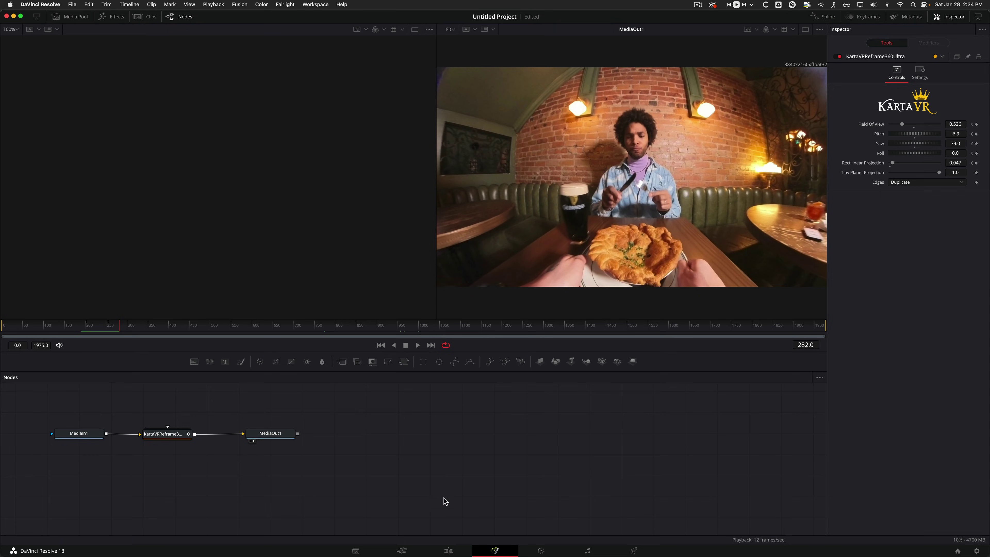
# - Return to the FOOD POV - 2 Edit timeline, deselect the clip and move the playhead later
pyautogui.click(455, 551)
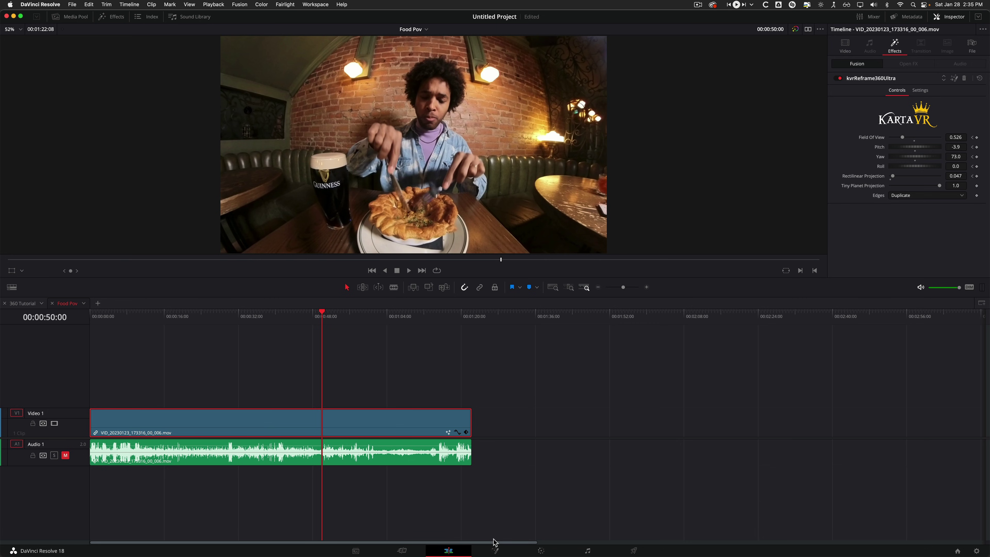
pyautogui.click(348, 341)
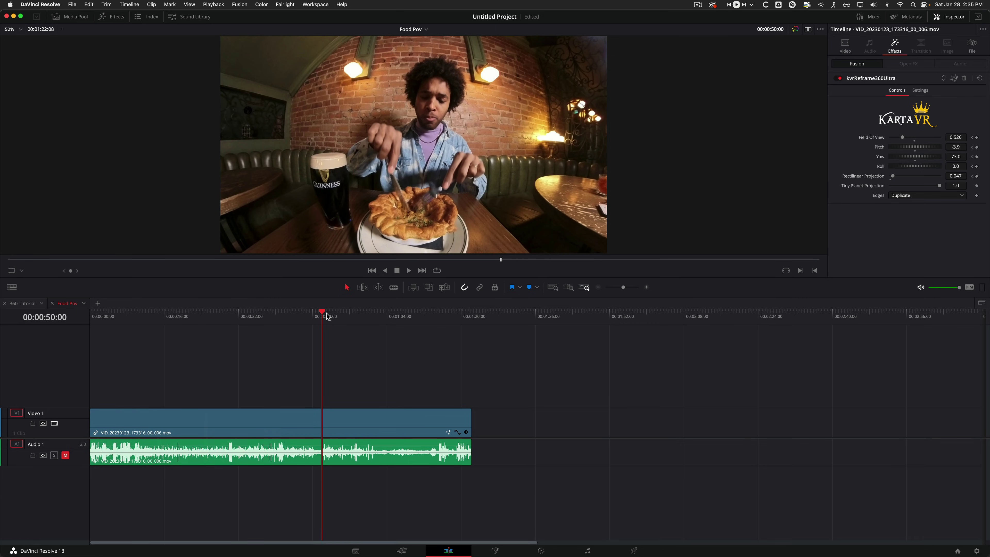
pyautogui.click(333, 316)
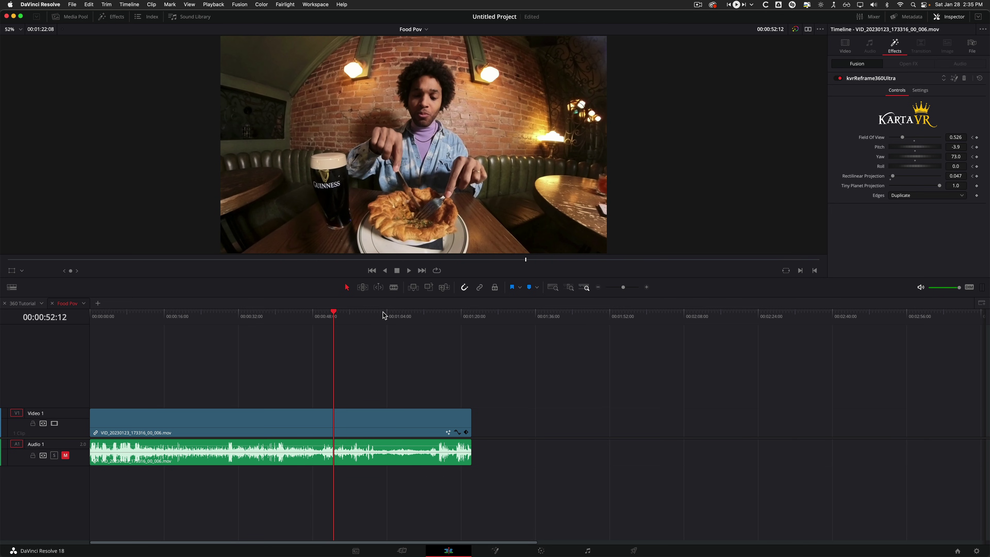